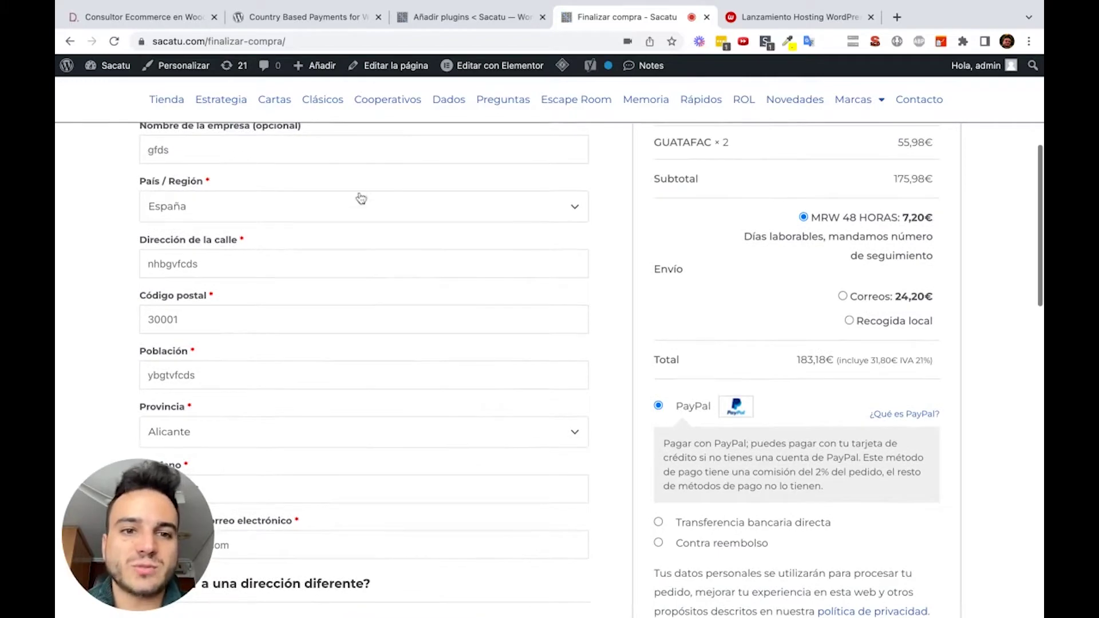
- Examine the checkout page's country selector, shipping options and available payment methods
scroll(546, 401, down, 2)
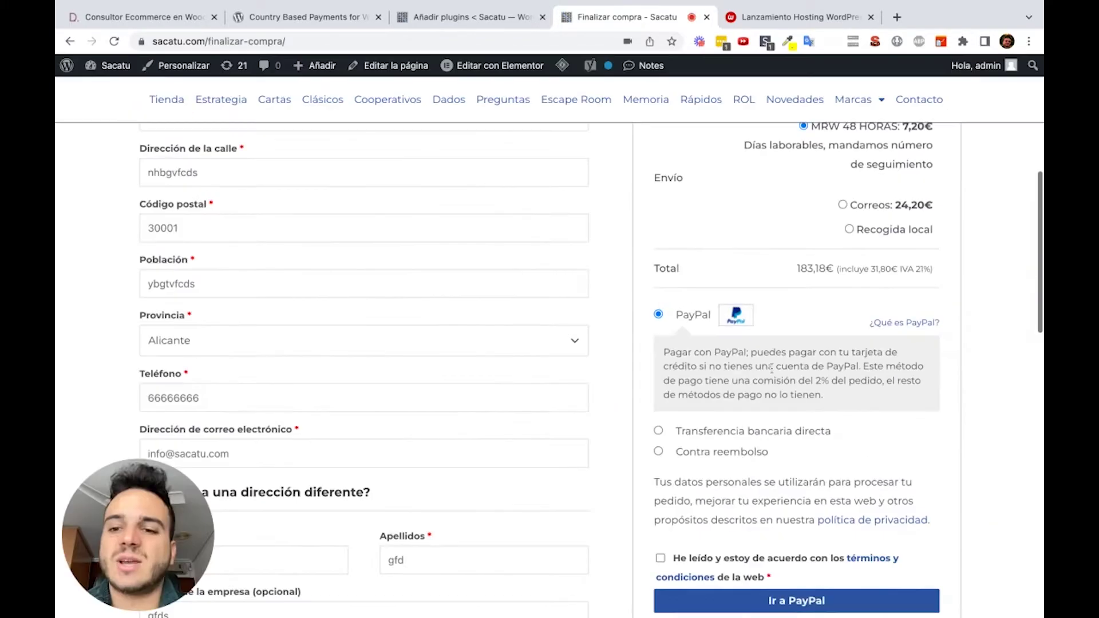
scroll(509, 222, up, 2)
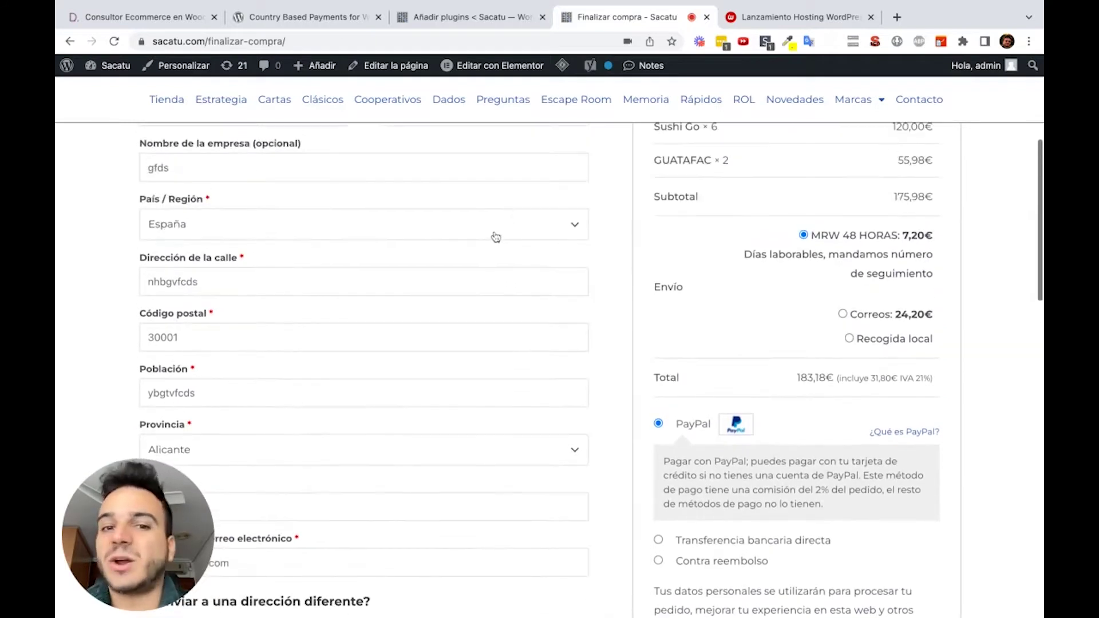
click(496, 237)
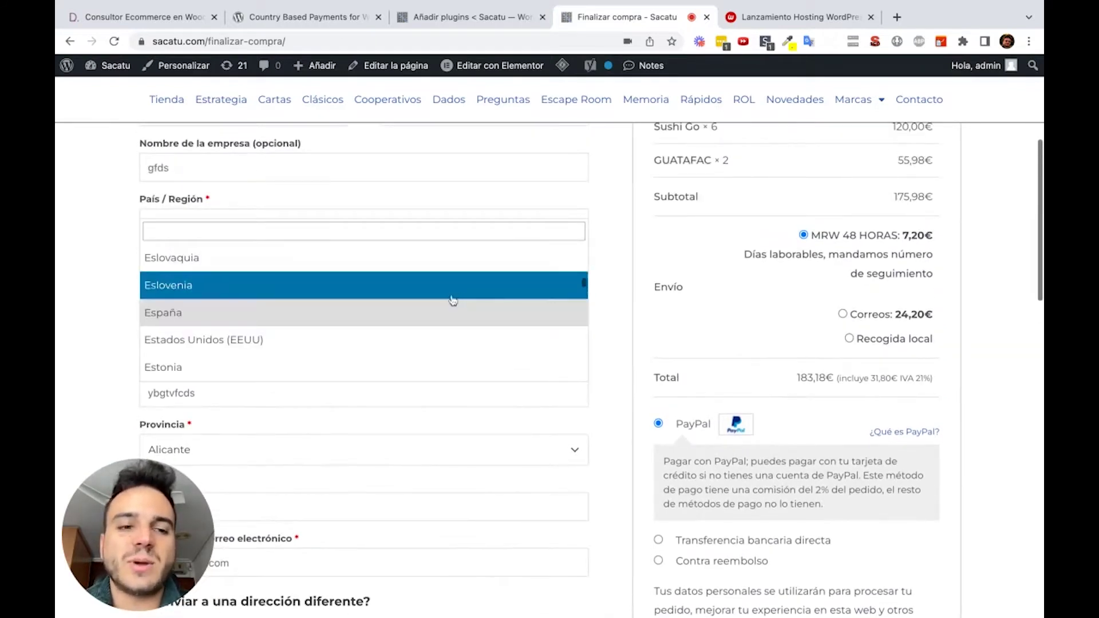
click(623, 278)
scroll(710, 453, down, 3)
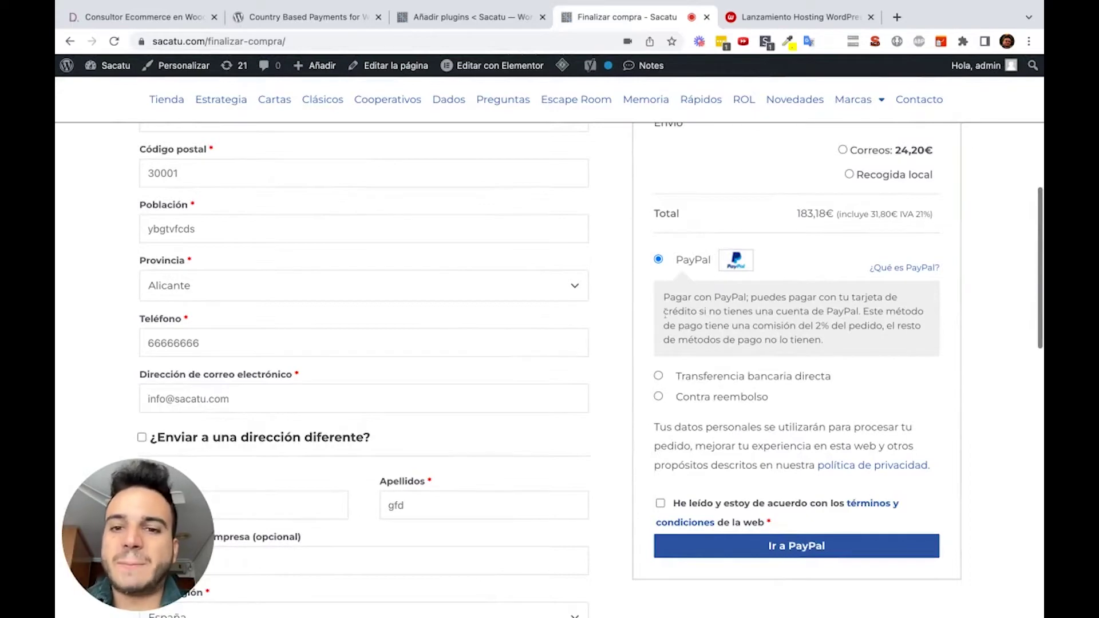
scroll(468, 269, up, 5)
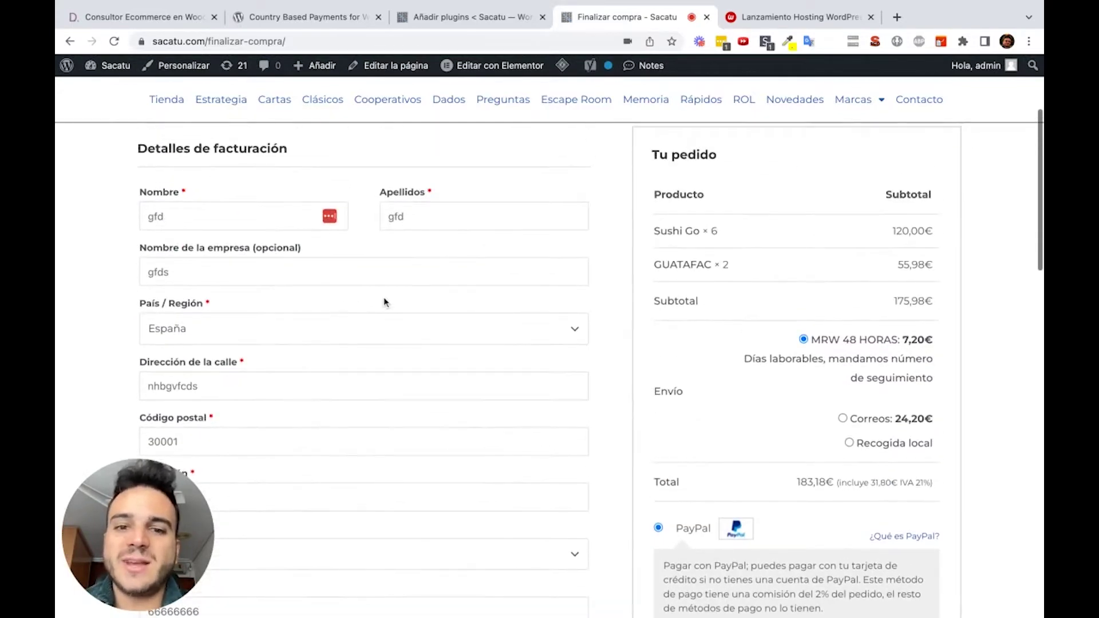
scroll(384, 302, down, 3)
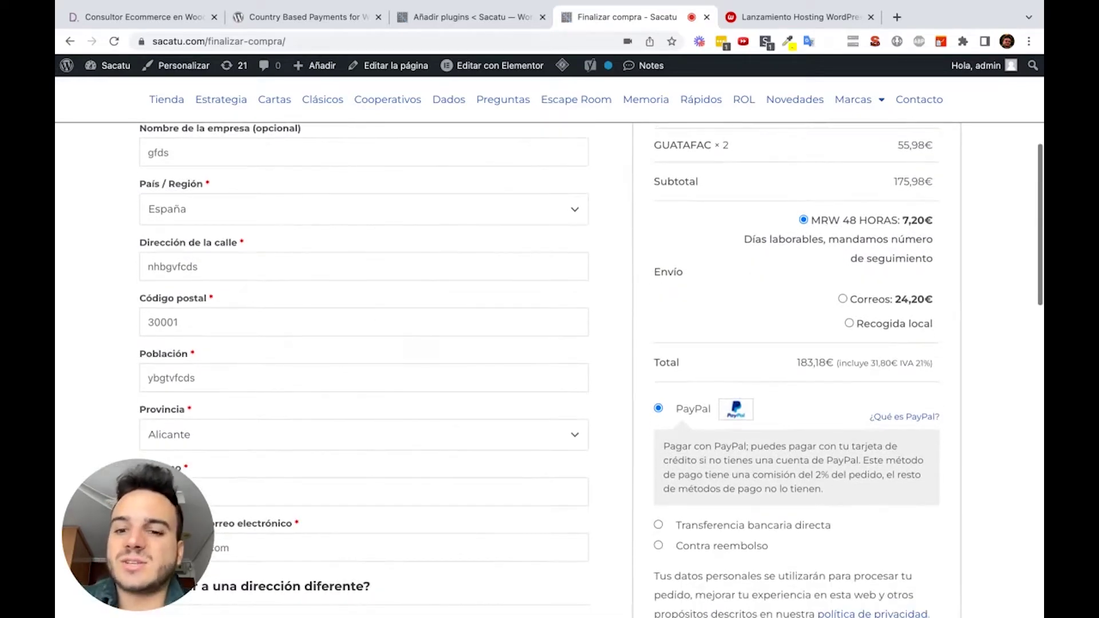
scroll(591, 371, down, 1)
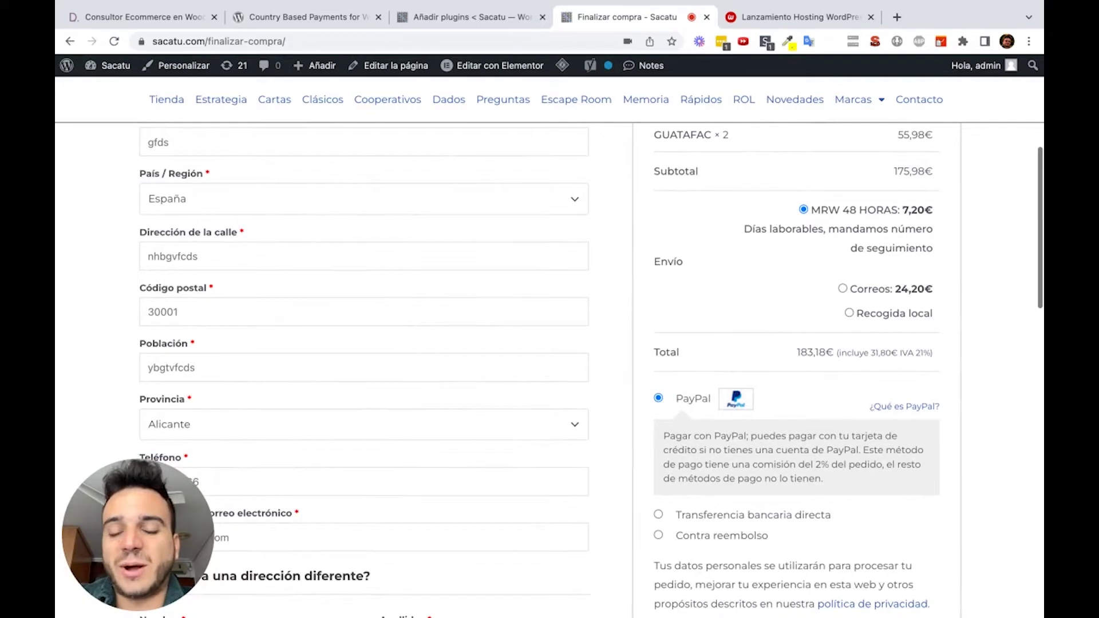
scroll(674, 365, down, 1)
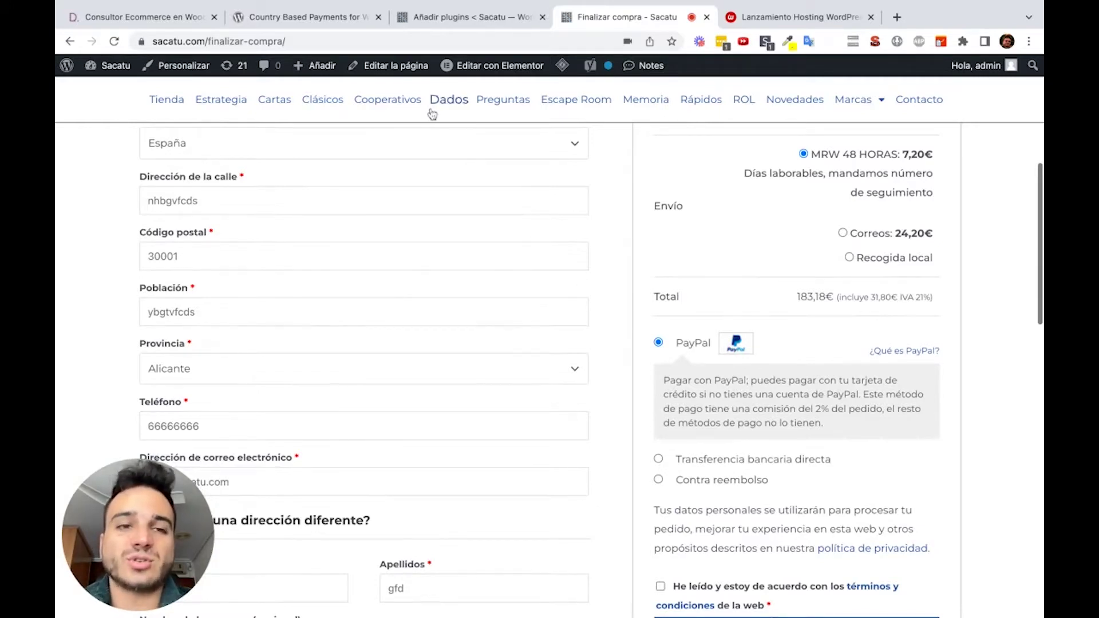
- Copy the plugin title "Country Based Payments for WooCommerce" from its WordPress.org page
click(346, 18)
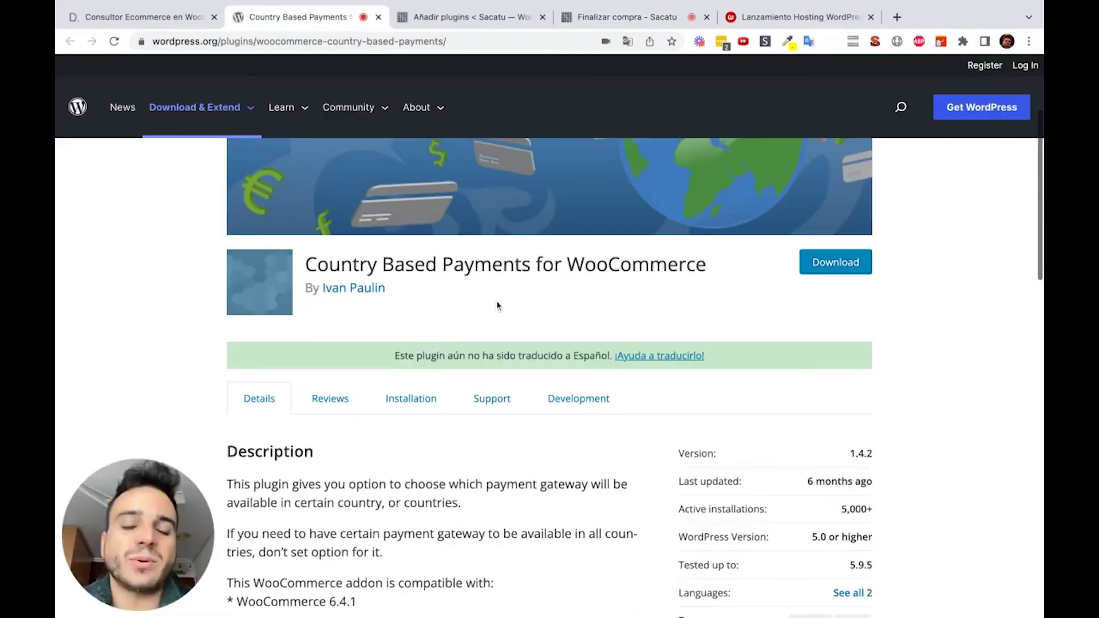
scroll(498, 305, up, 3)
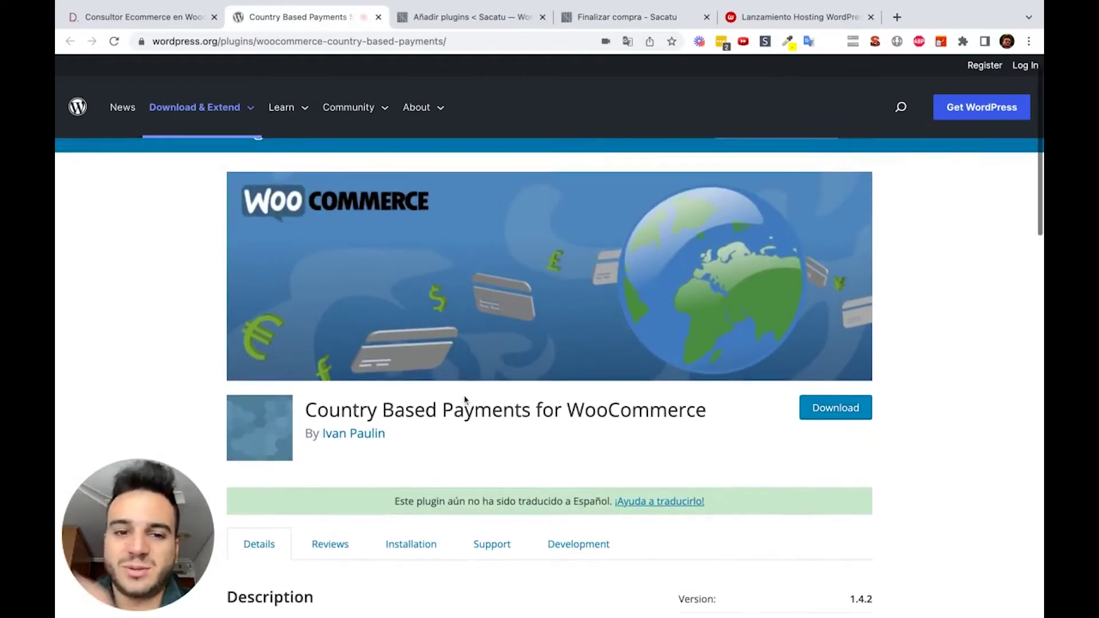
triple_click(418, 412)
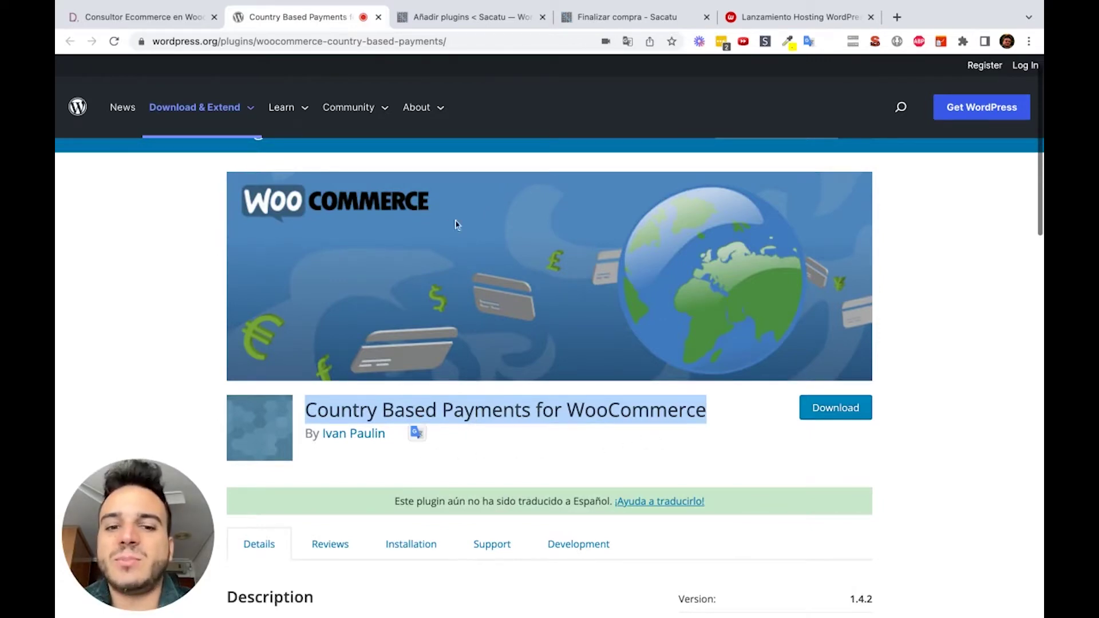
triple_click(511, 412)
key(ctrl+c)
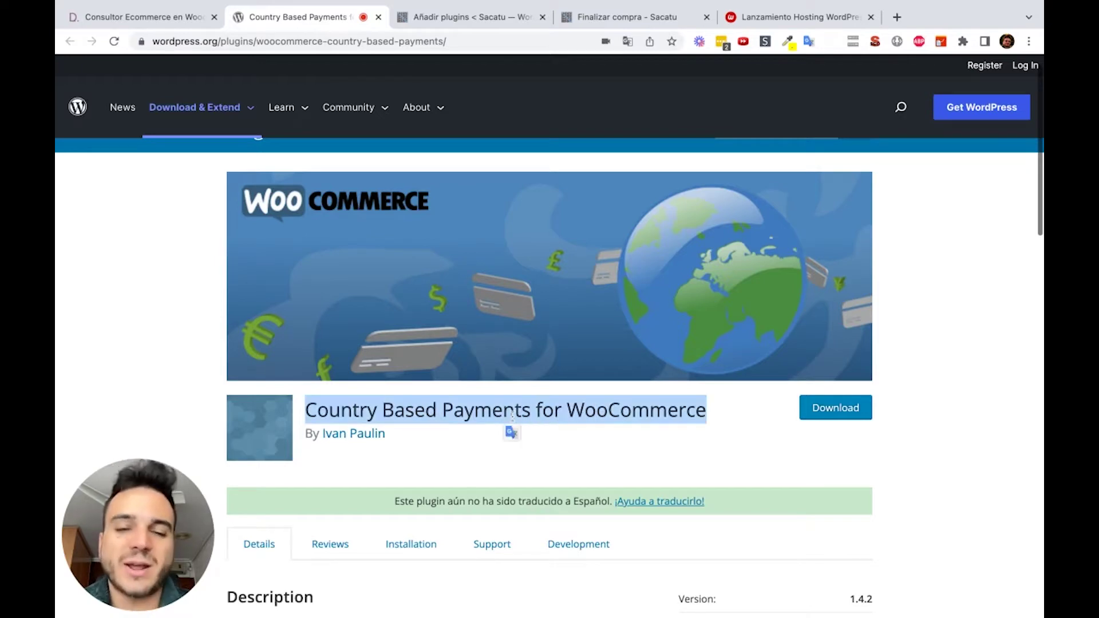
- Search the store's new-plugin directory for "Country Based Payments for WooCommerce" and install that plugin
click(506, 18)
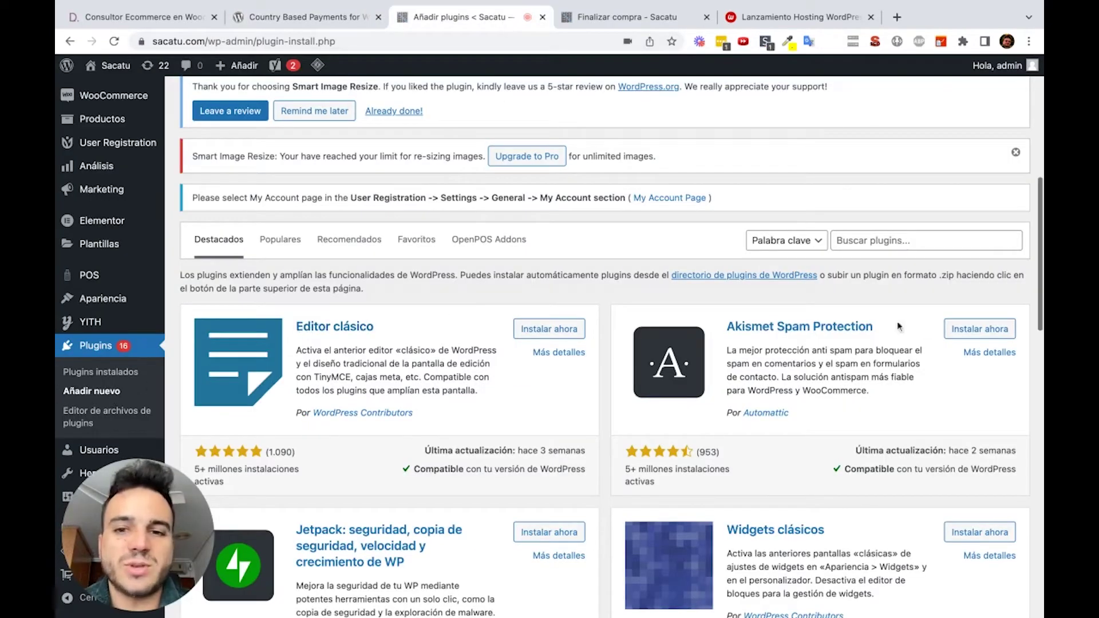
click(899, 242)
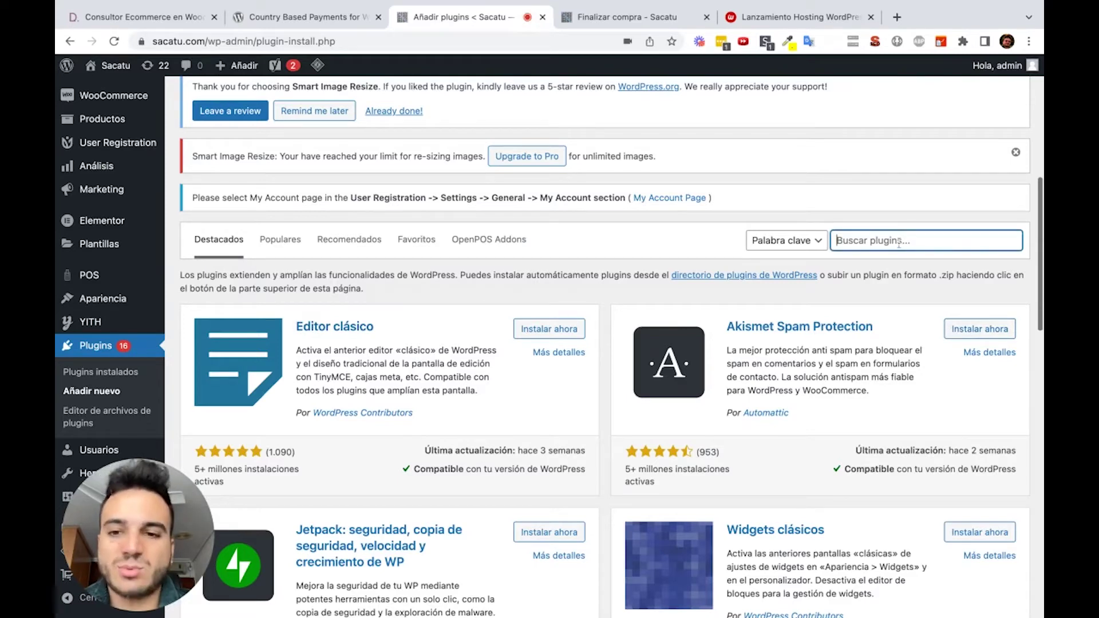
key(ctrl+v)
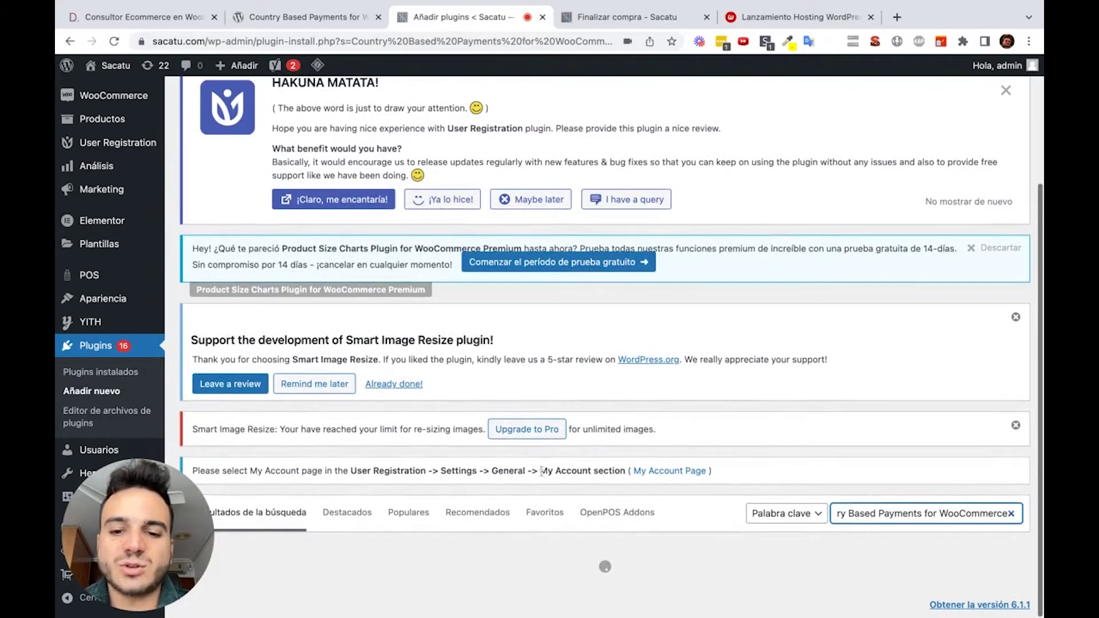
scroll(549, 435, down, 6)
scroll(542, 470, down, 1)
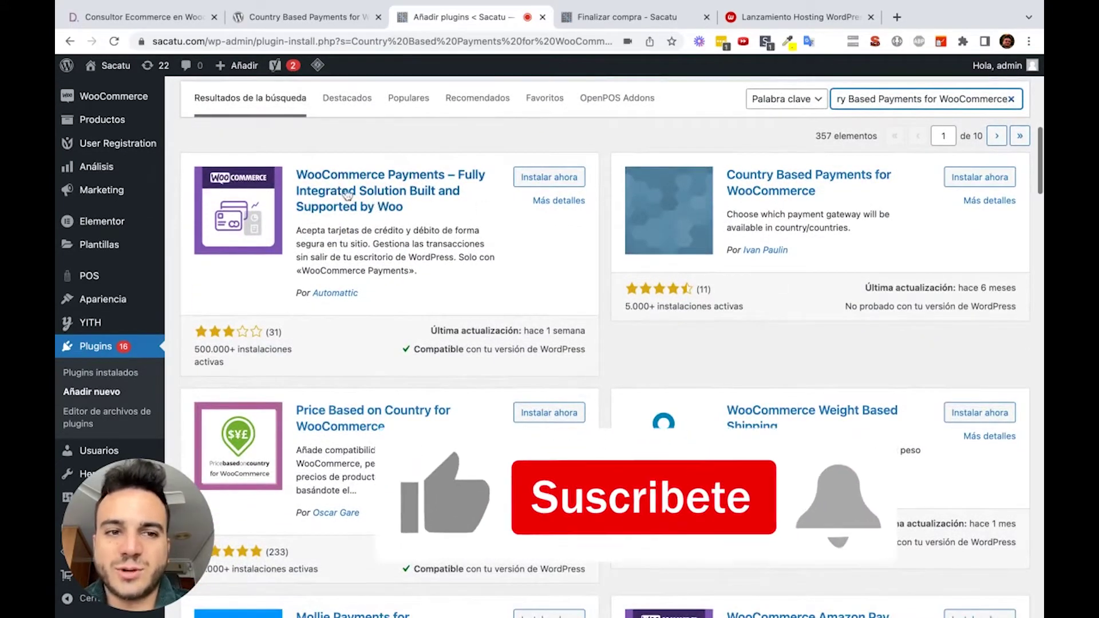
click(993, 178)
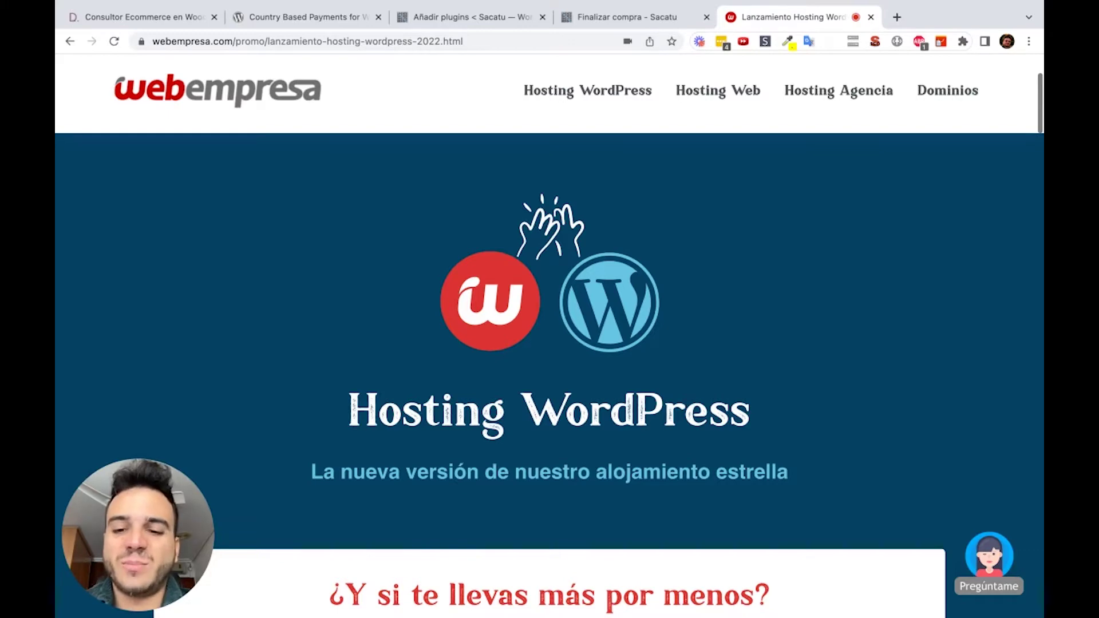
- Review the Webempresa WordPress hosting offer, its plans and included features, highlighting the line about migration from another provider
scroll(550, 355, down, 6)
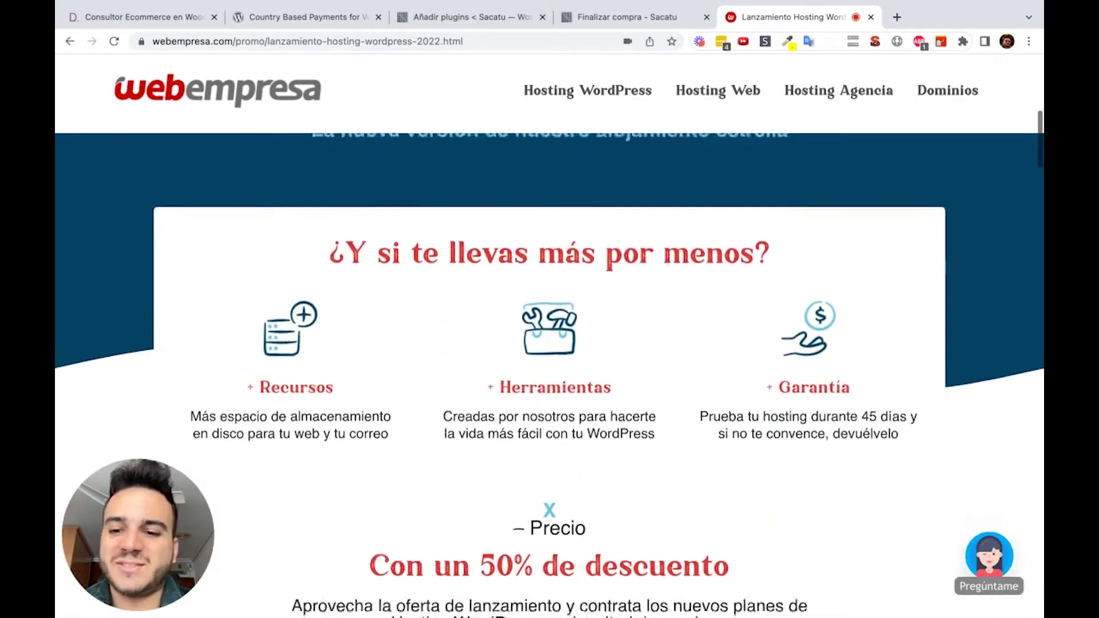
scroll(549, 373, down, 4)
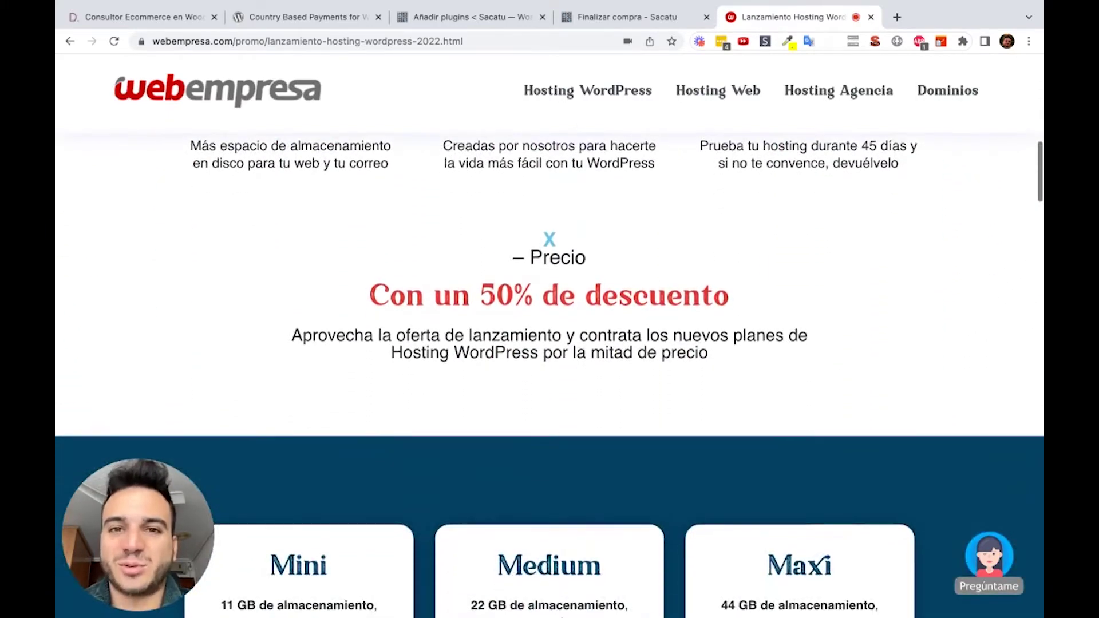
scroll(550, 374, down, 3)
scroll(549, 373, down, 1)
scroll(549, 373, down, 10)
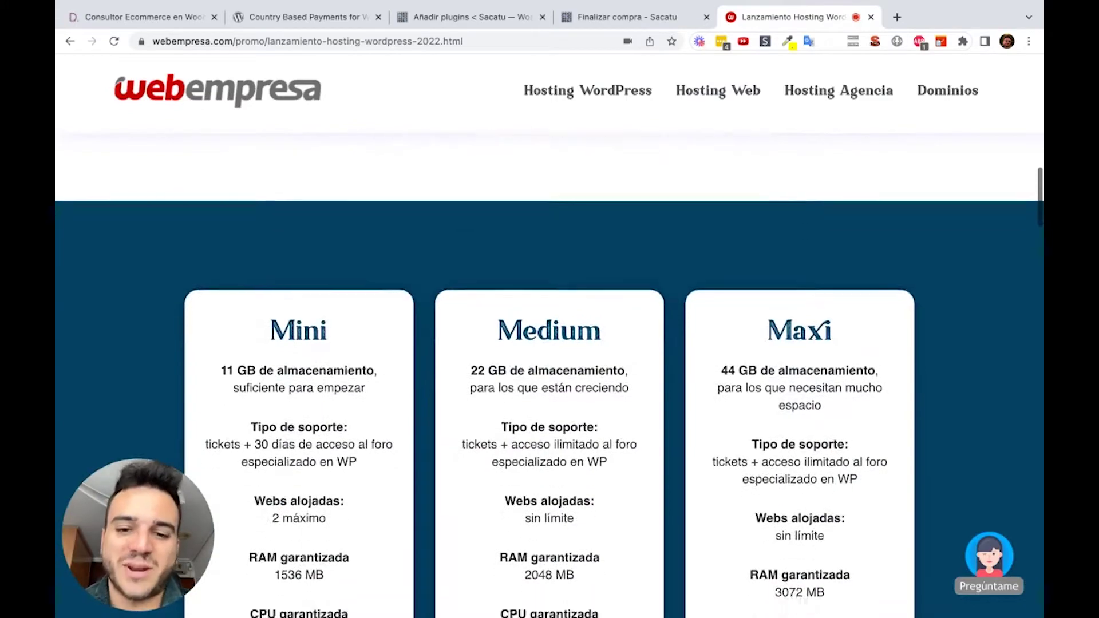
scroll(549, 373, down, 4)
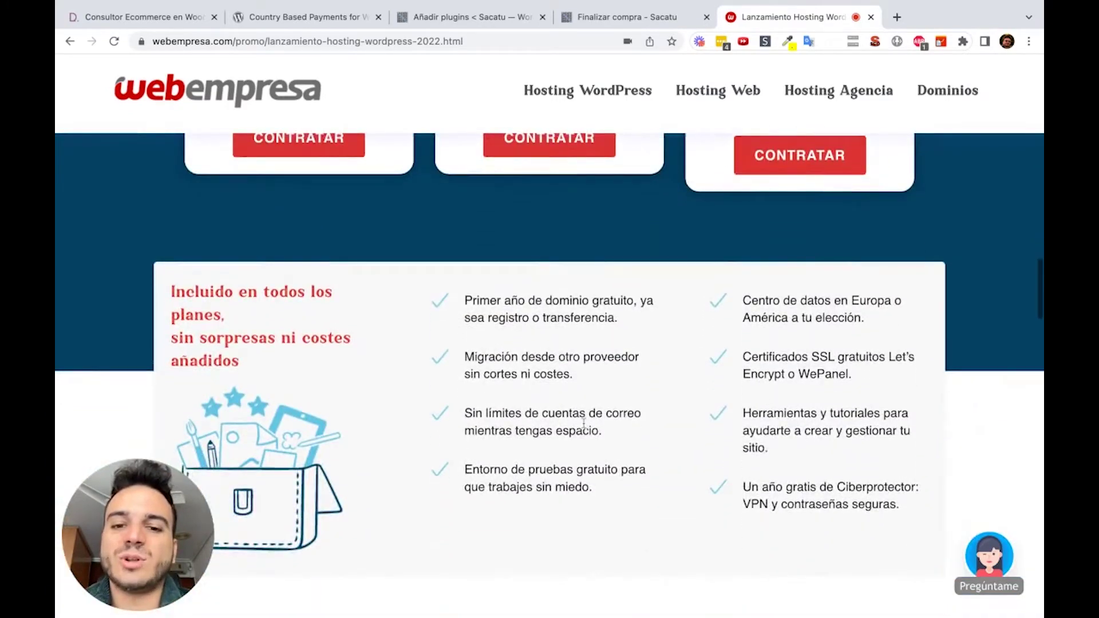
triple_click(579, 356)
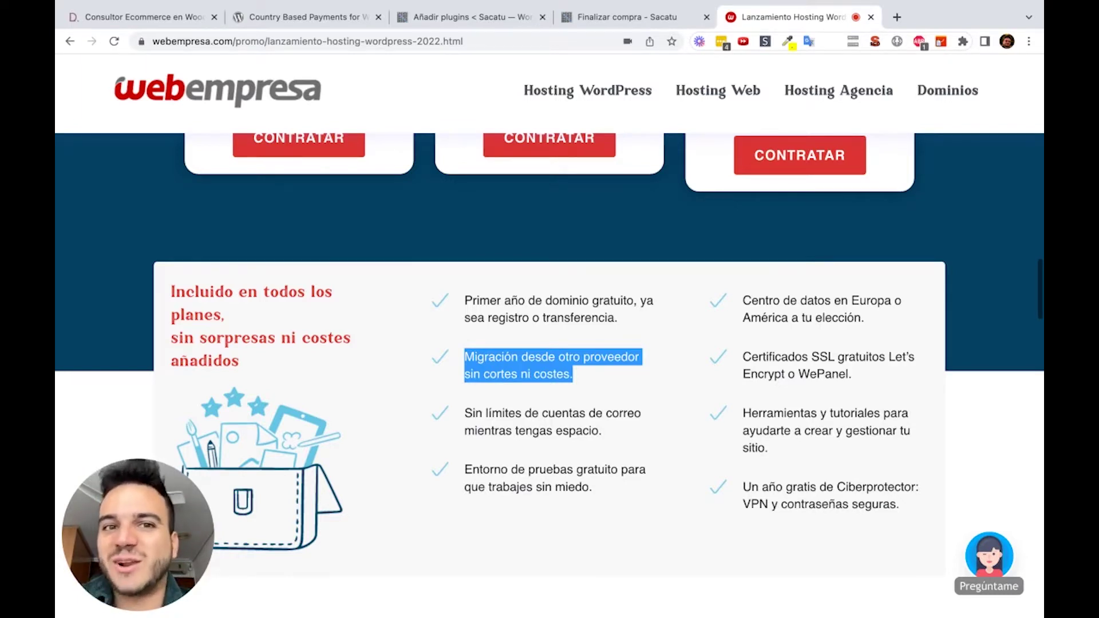
- Activate the Country Based Payments for WooCommerce plugin and skip its opt-in for update notifications
click(507, 17)
click(999, 180)
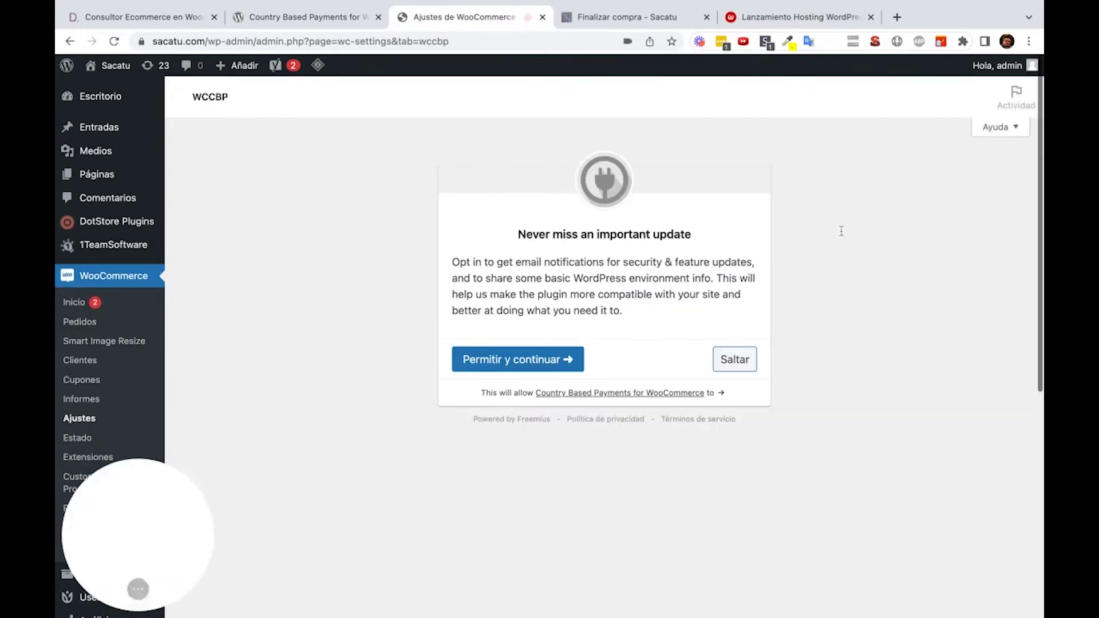
click(736, 361)
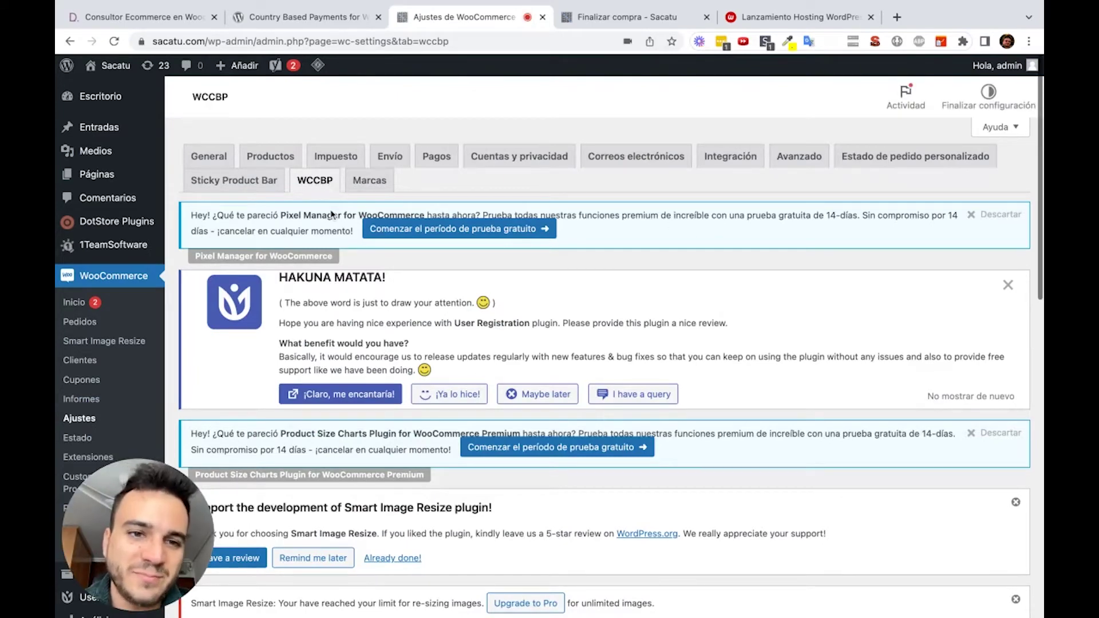
- Look over the WCCBP settings and locate Country Based Payments for WooCommerce among the installed plugins in a separate browser tab
scroll(332, 212, down, 3)
scroll(332, 215, down, 10)
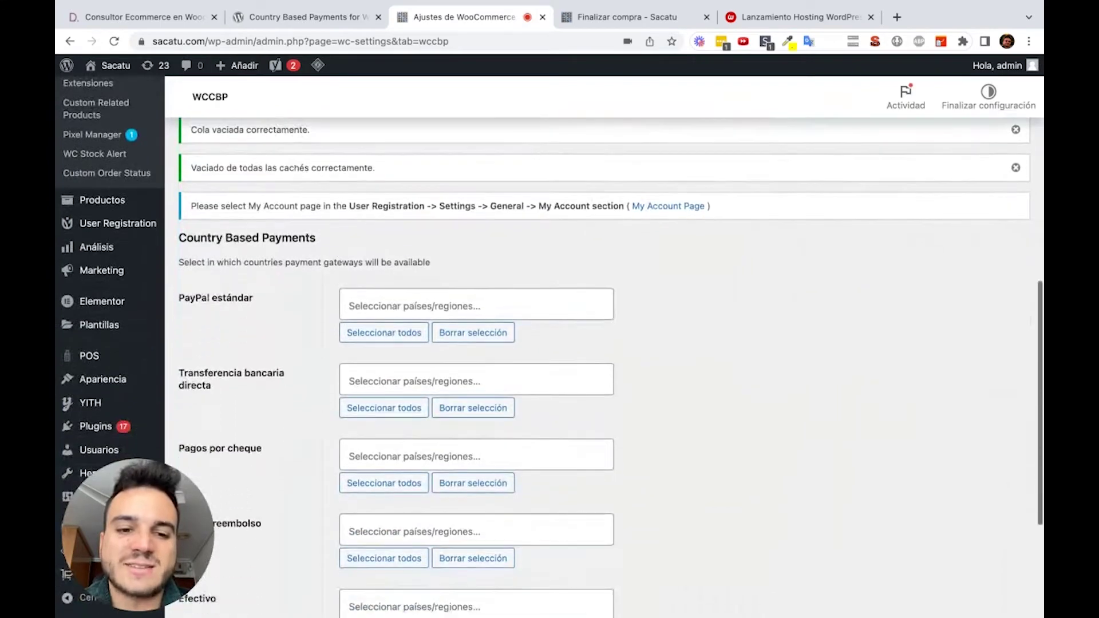
mouse_move(122, 428)
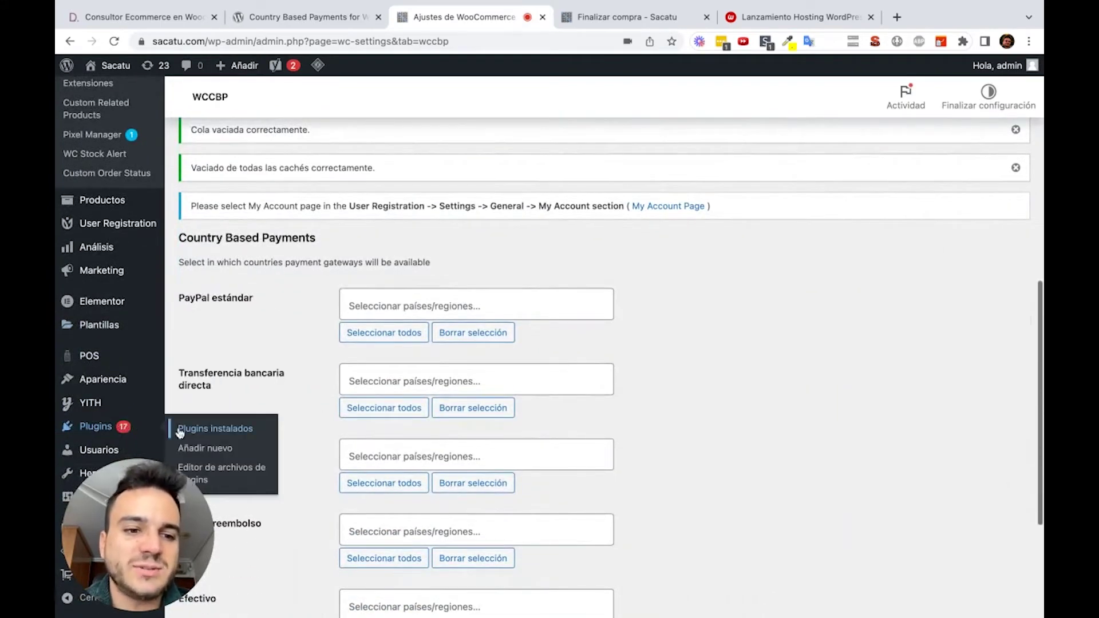
super+click(180, 430)
click(581, 16)
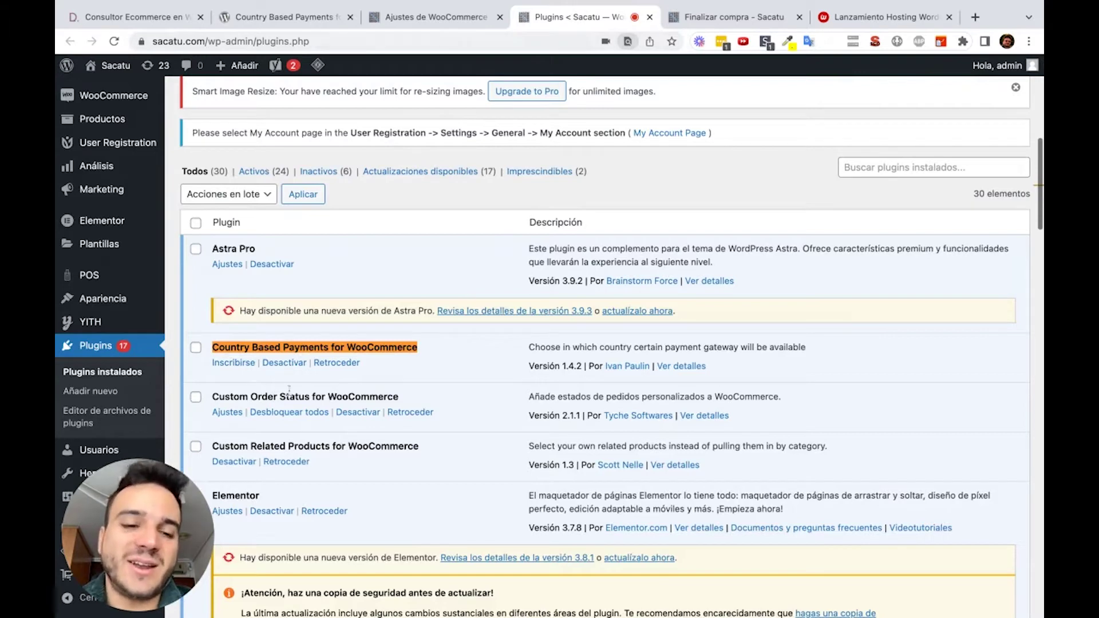
scroll(256, 375, down, 1)
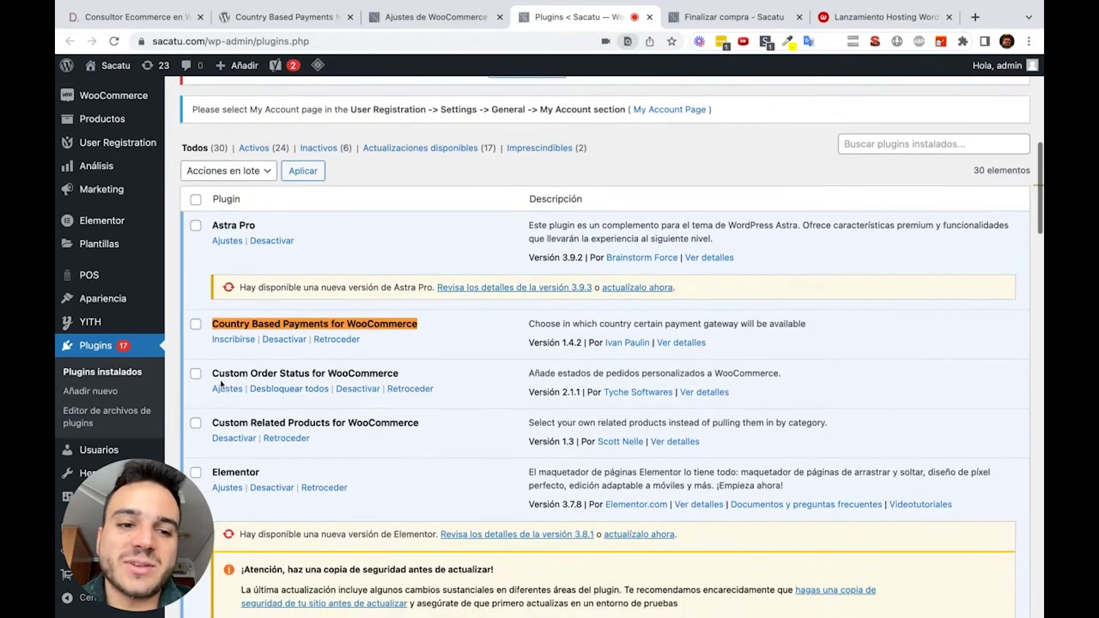
- In the Country Based Payments settings, select all countries for the PayPal estándar gateway
click(431, 16)
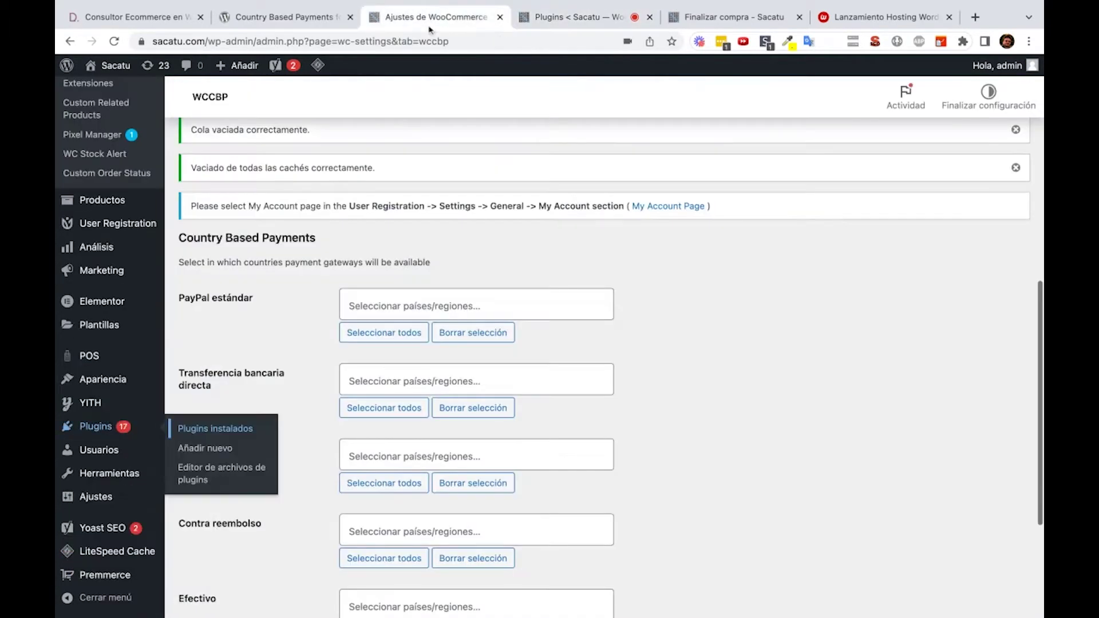
scroll(477, 288, down, 1)
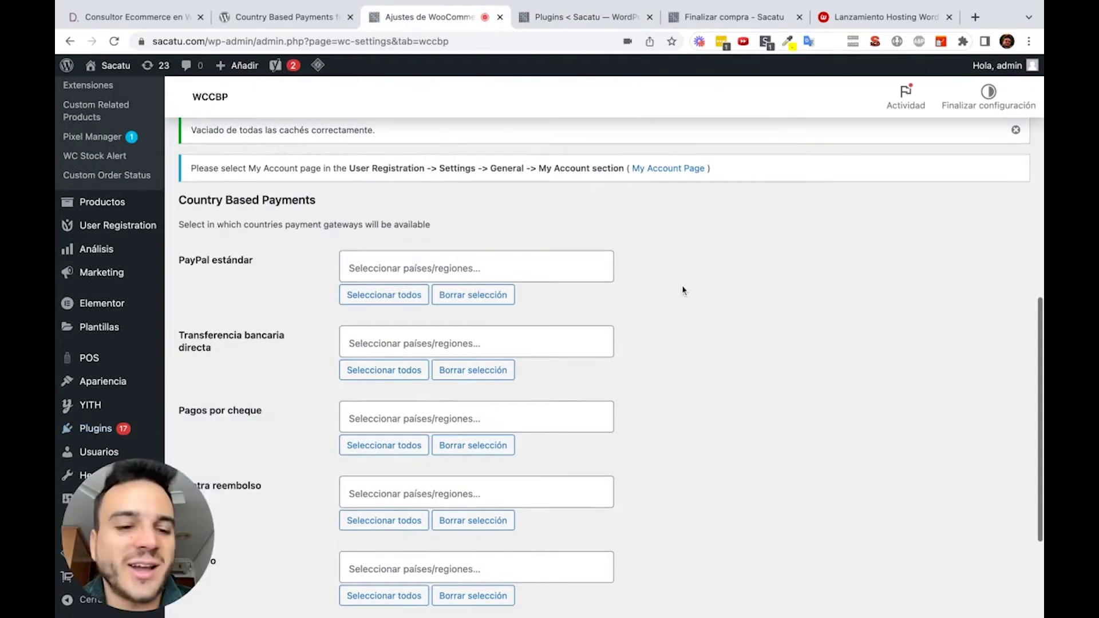
scroll(682, 290, down, 4)
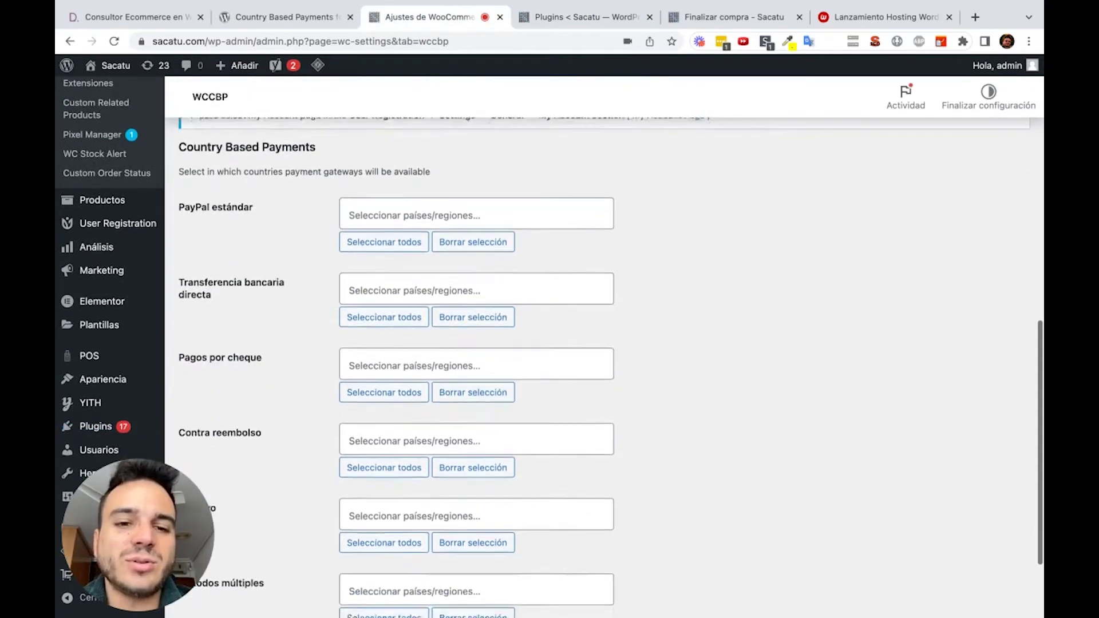
scroll(604, 349, up, 3)
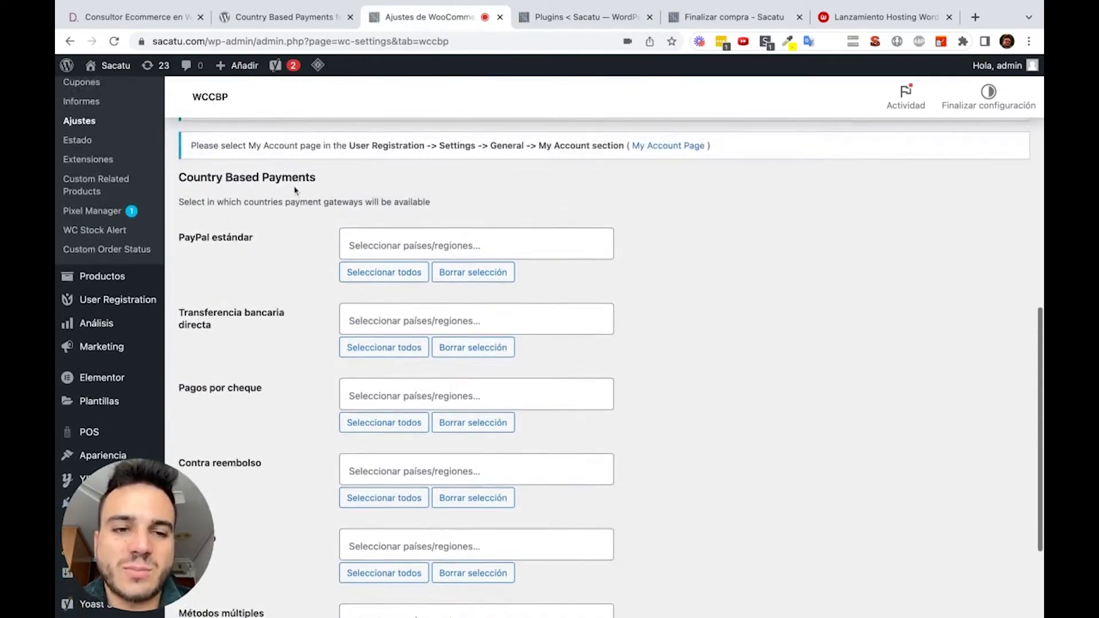
scroll(275, 263, down, 7)
scroll(275, 263, up, 4)
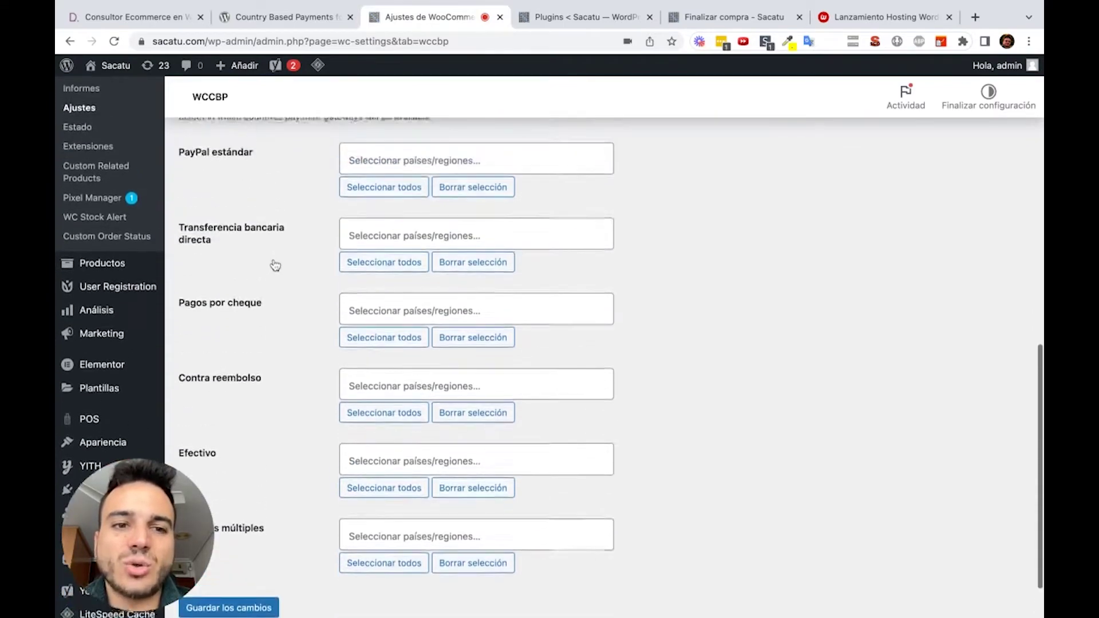
scroll(274, 264, up, 1)
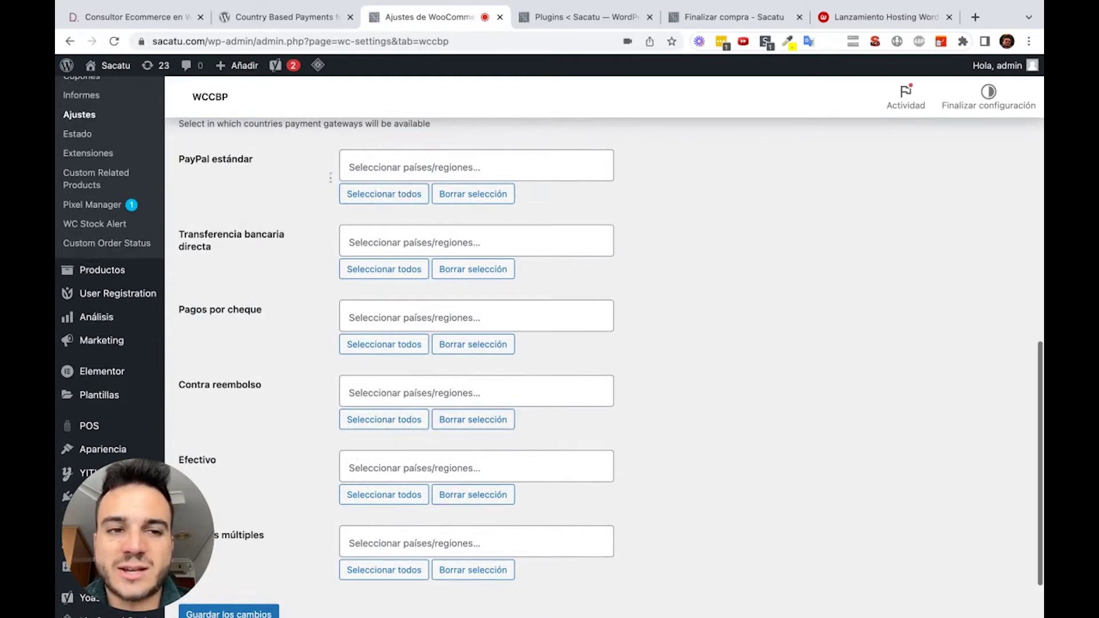
click(403, 196)
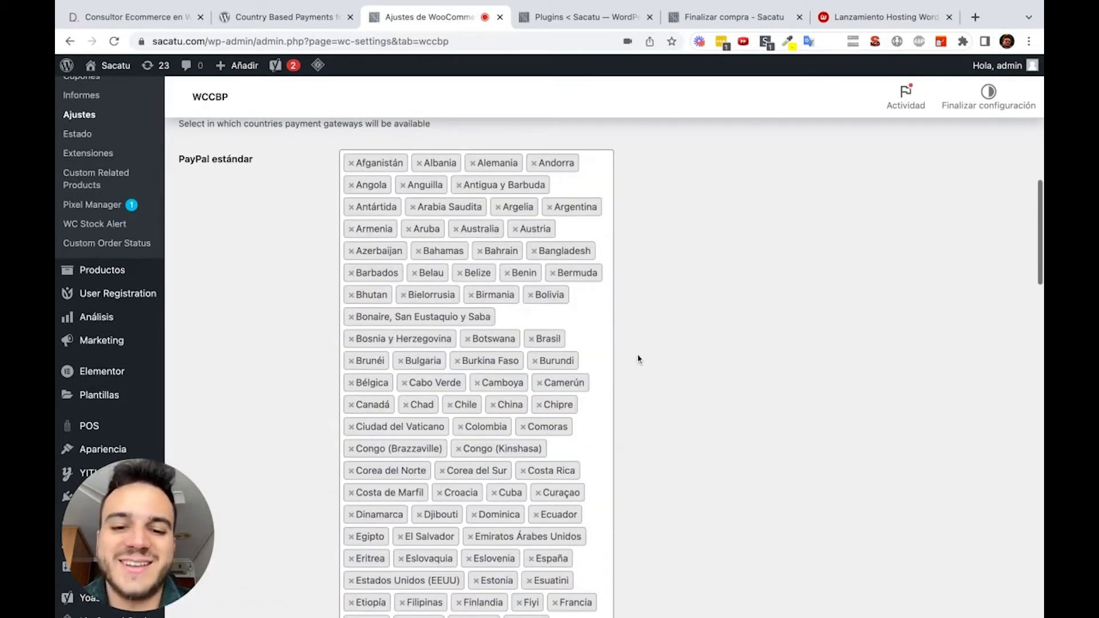
- Make the Transferencia bancaria directa gateway available only in España
scroll(639, 359, down, 6)
scroll(639, 358, down, 12)
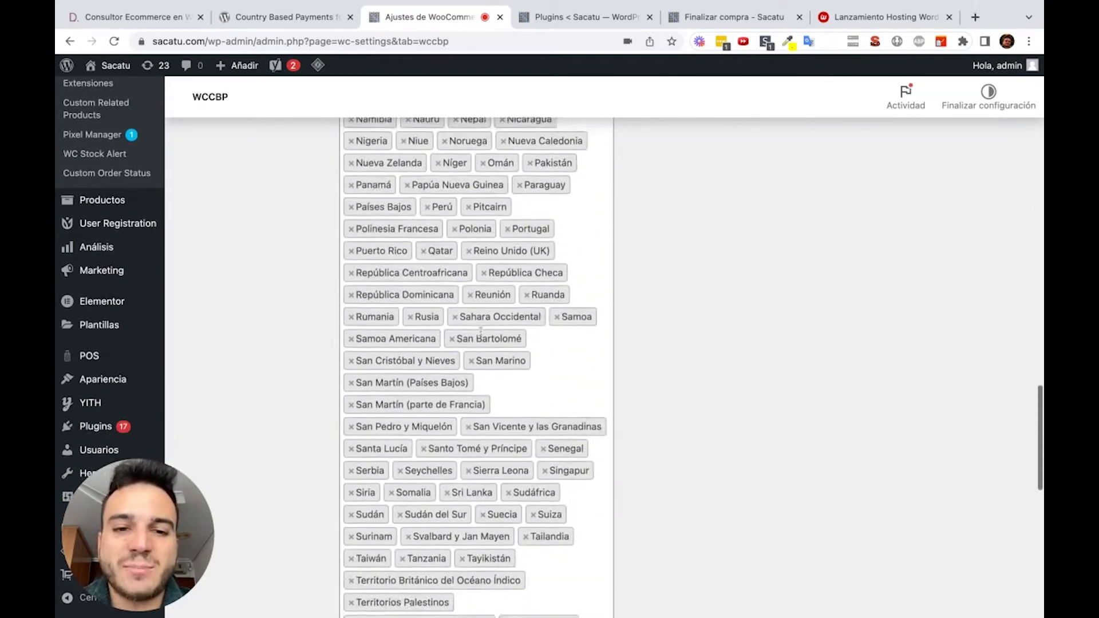
scroll(706, 354, down, 5)
scroll(707, 354, down, 6)
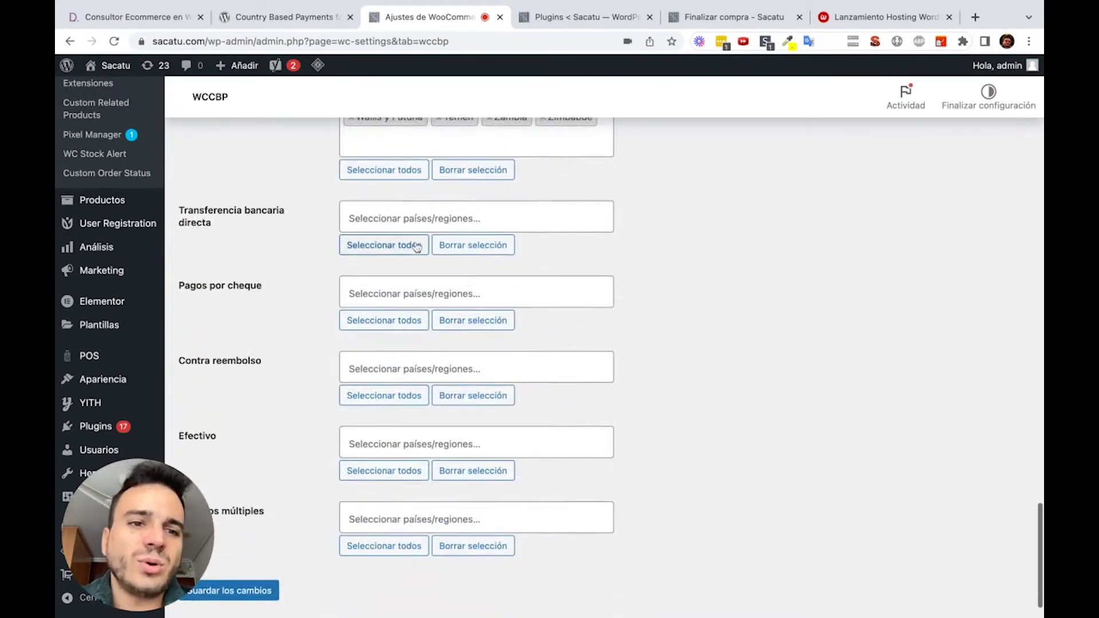
click(379, 213)
text(espa)
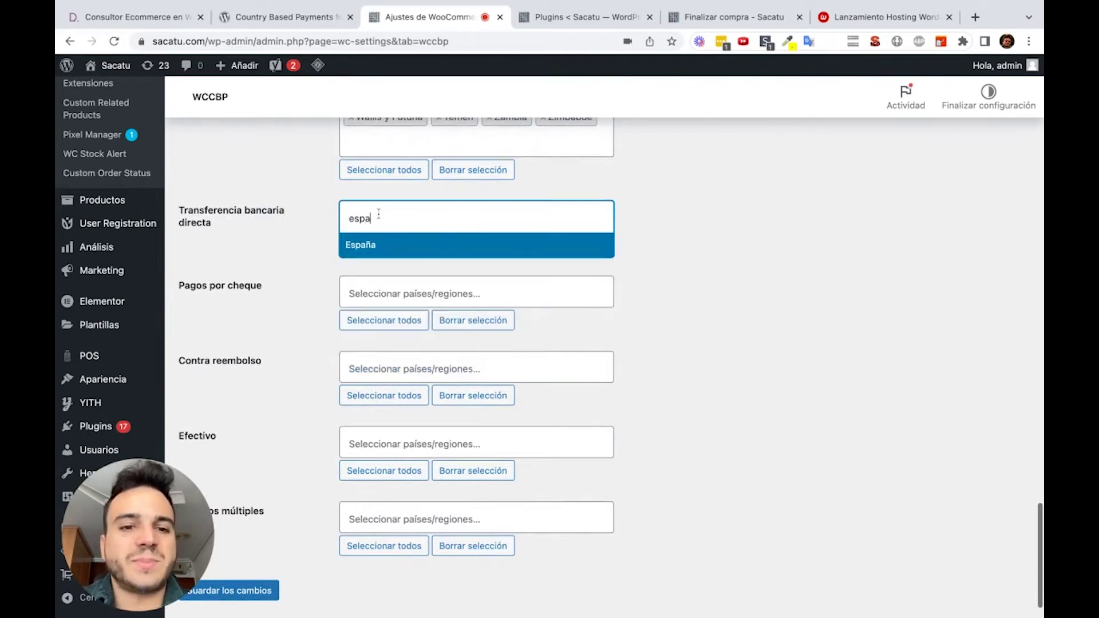
click(375, 244)
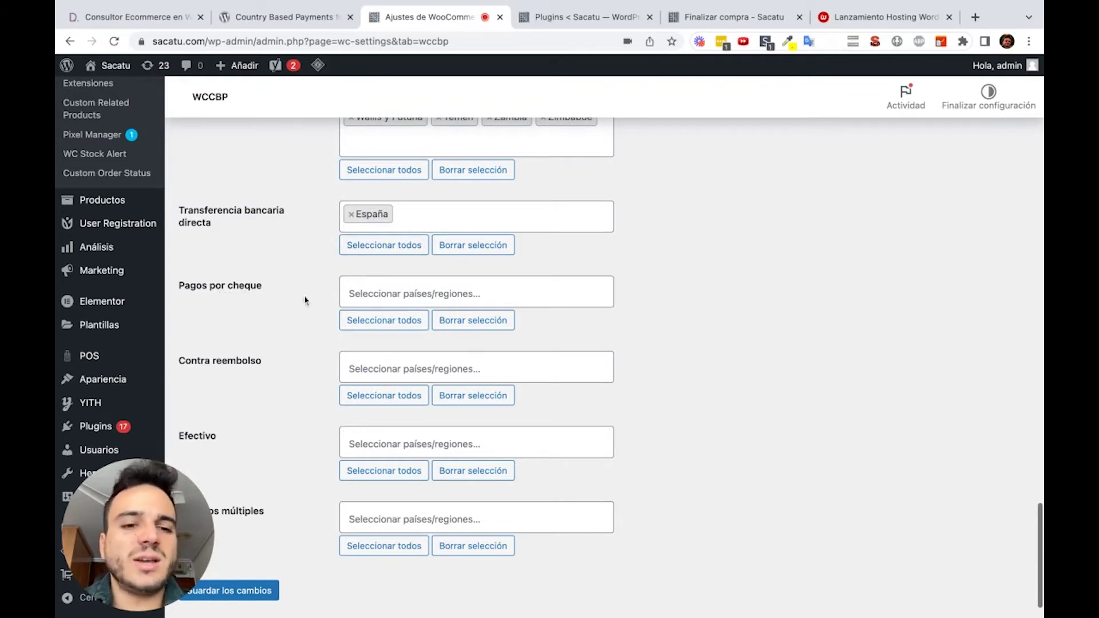
- Set the countries for the Pagos por cheque gateway to Argentina and México
click(376, 294)
text(argen)
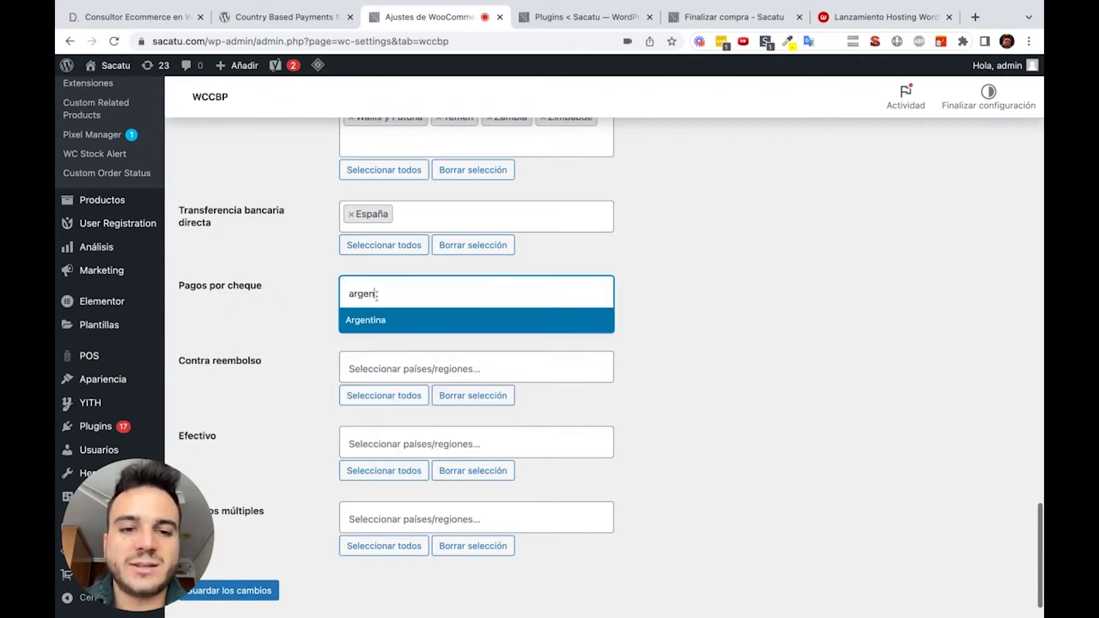
click(364, 320)
click(412, 292)
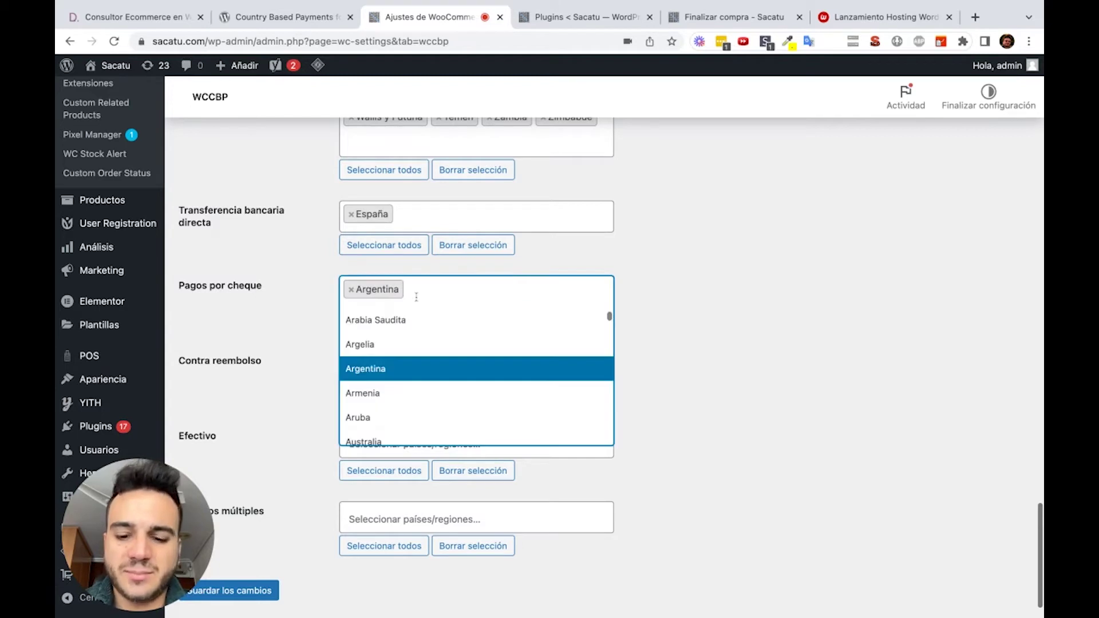
text(mexico)
click(395, 321)
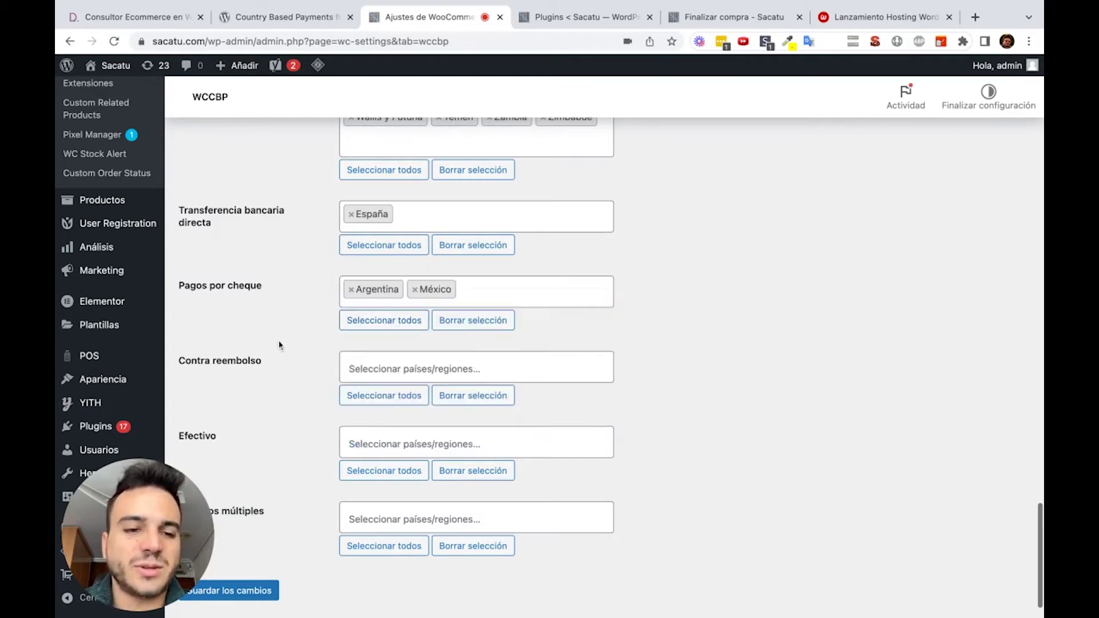
- Set the countries for the Contra reembolso gateway to España and Portugal
scroll(278, 345, down, 1)
click(363, 330)
text(españ)
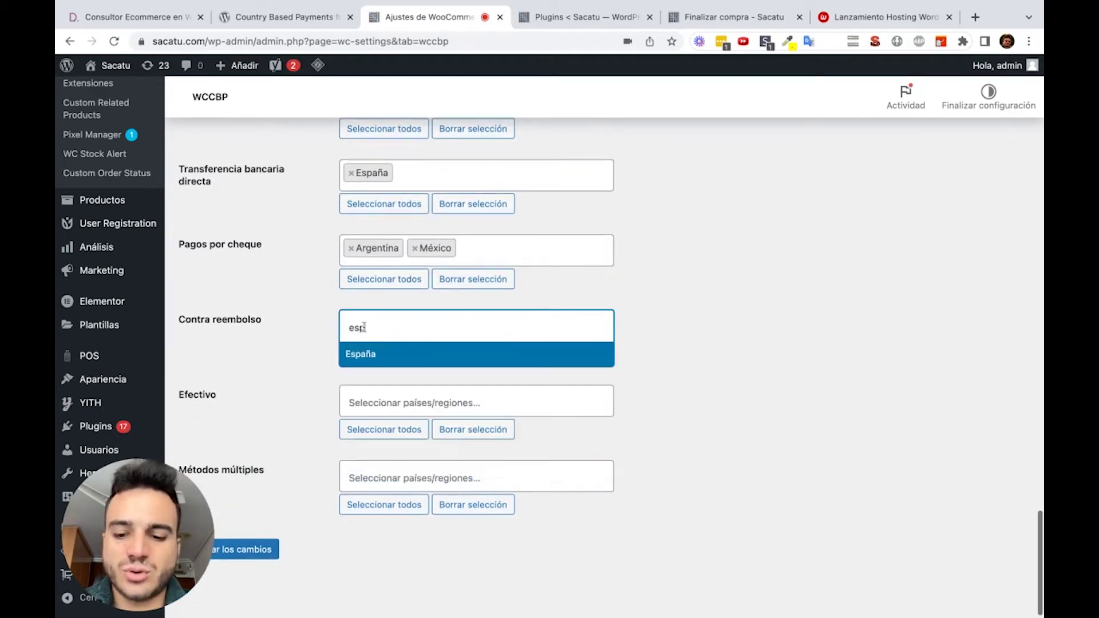
click(366, 353)
click(412, 328)
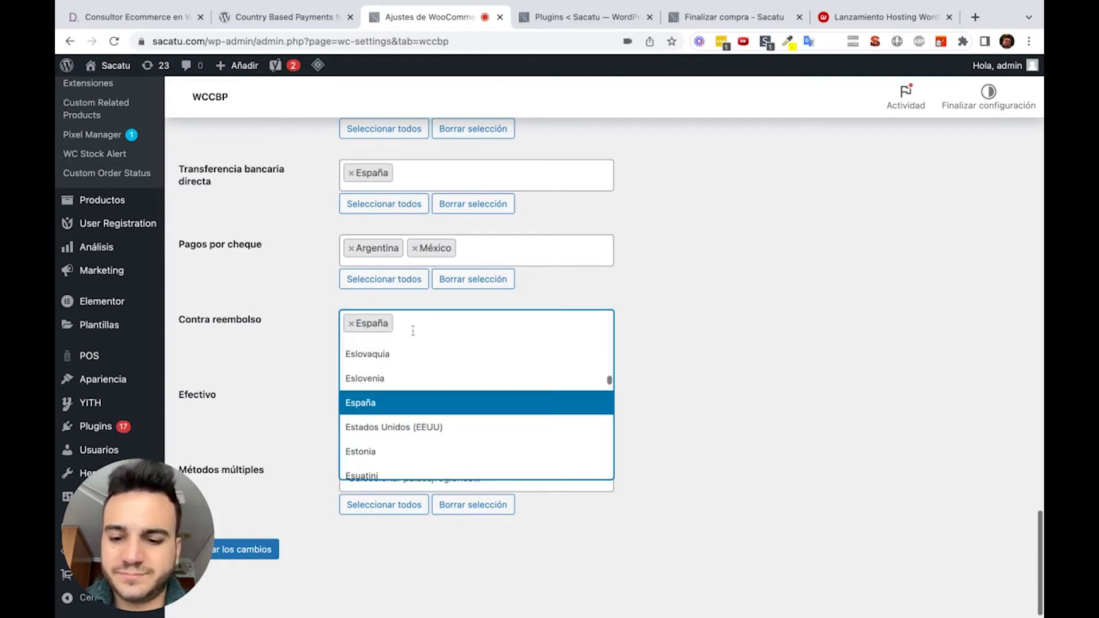
text(portugal)
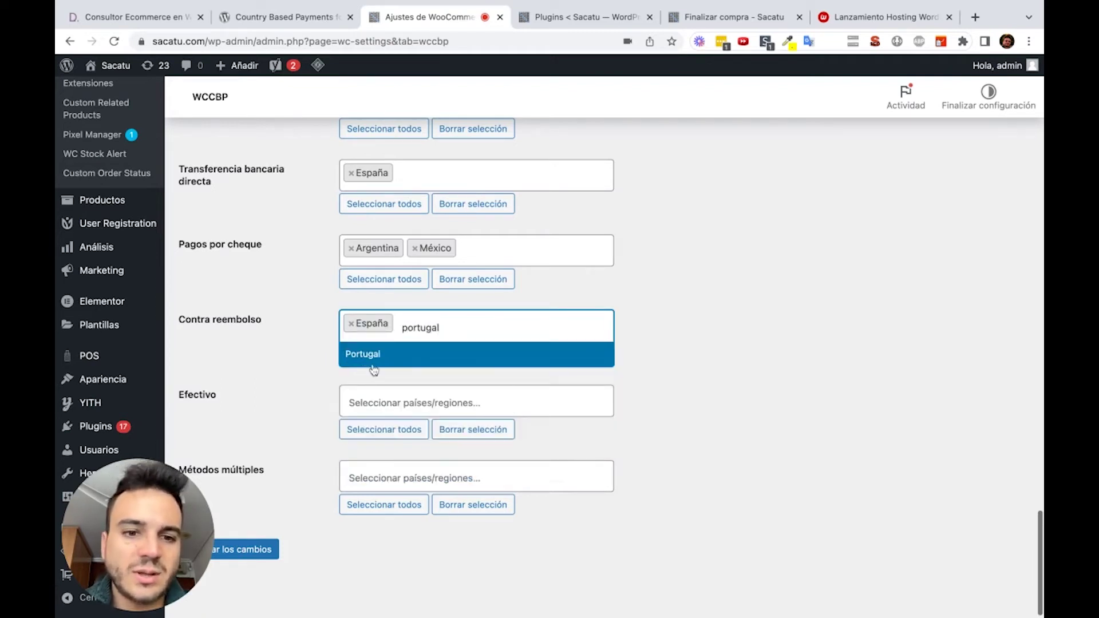
click(373, 367)
- Select all countries for the Efectivo gateway
scroll(290, 389, down, 1)
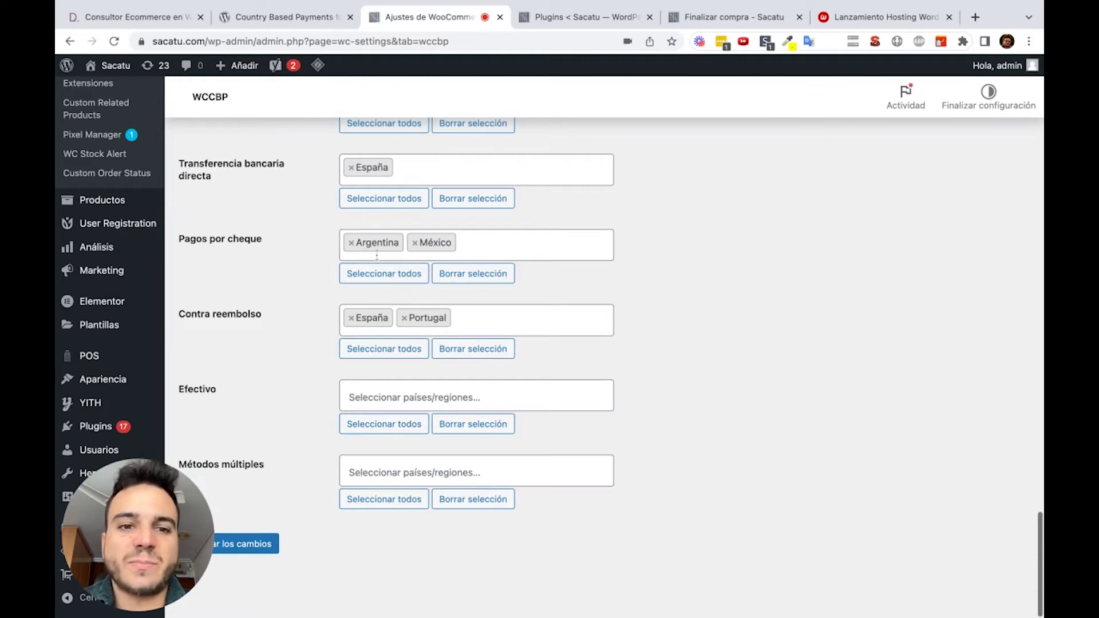
click(393, 428)
scroll(765, 447, down, 5)
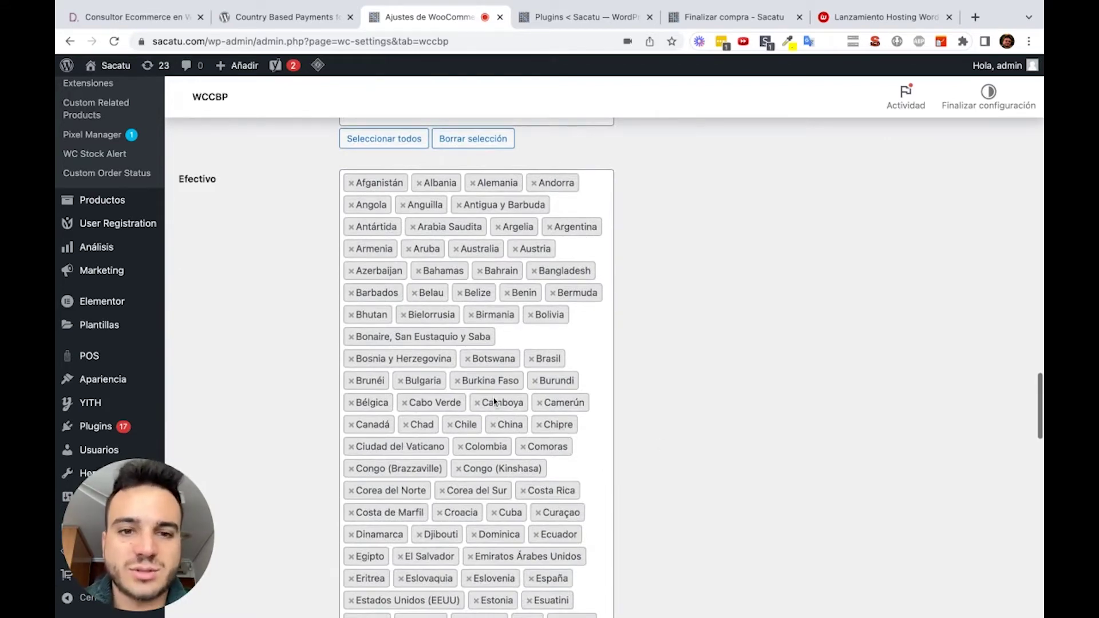
- Remove España from the countries selected for the Efectivo gateway and recheck that part of the selection
scroll(494, 402, down, 6)
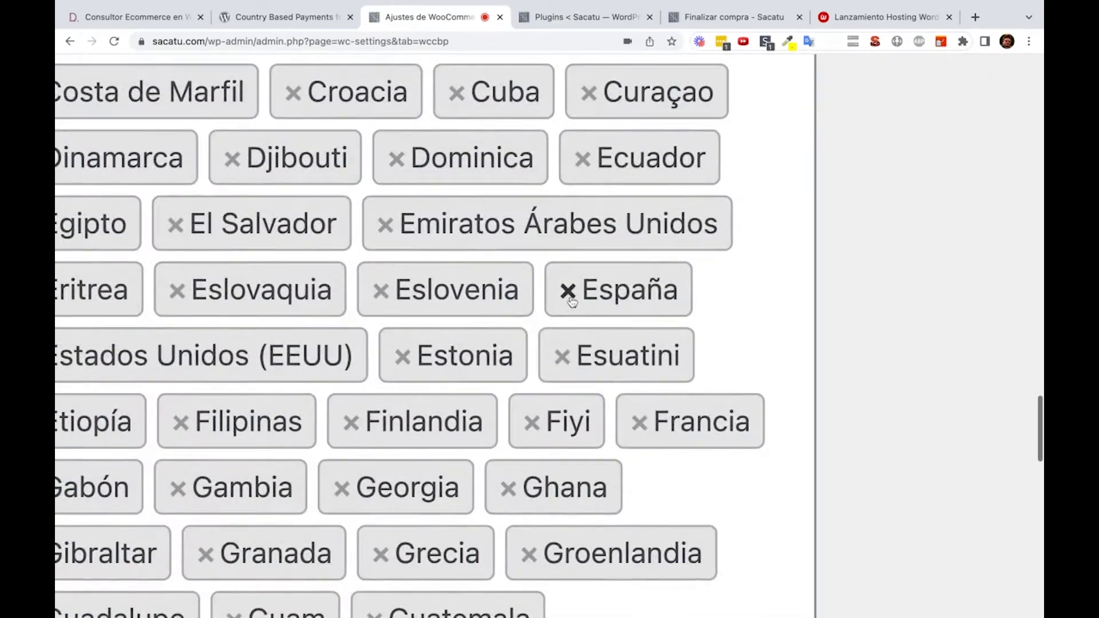
click(567, 290)
scroll(571, 303, up, 15)
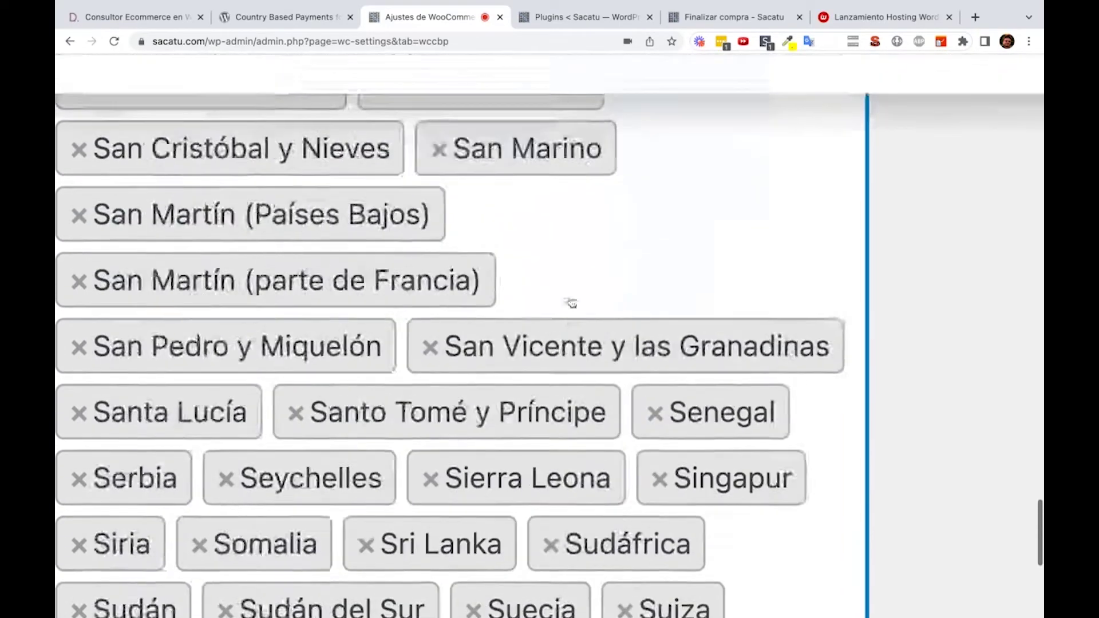
scroll(571, 303, up, 20)
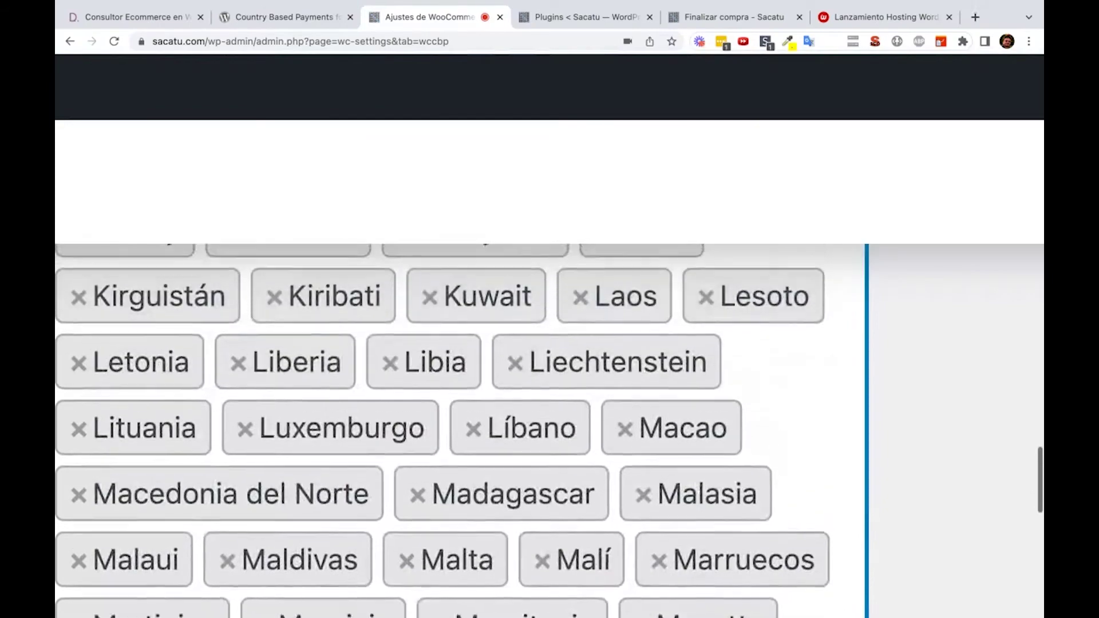
scroll(440, 429, up, 12)
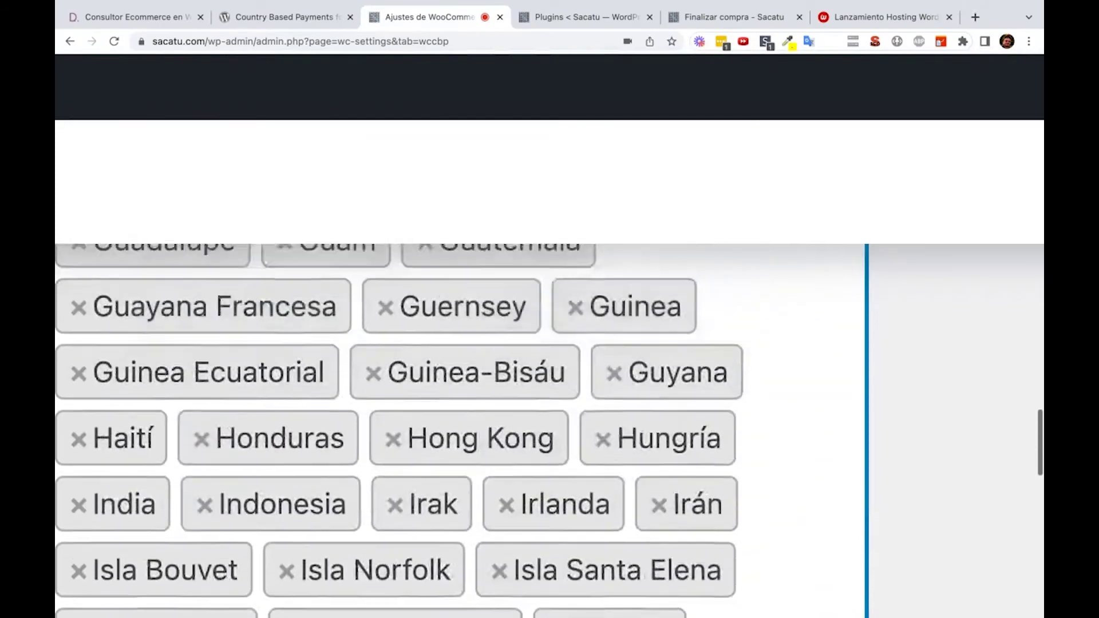
scroll(601, 338, up, 8)
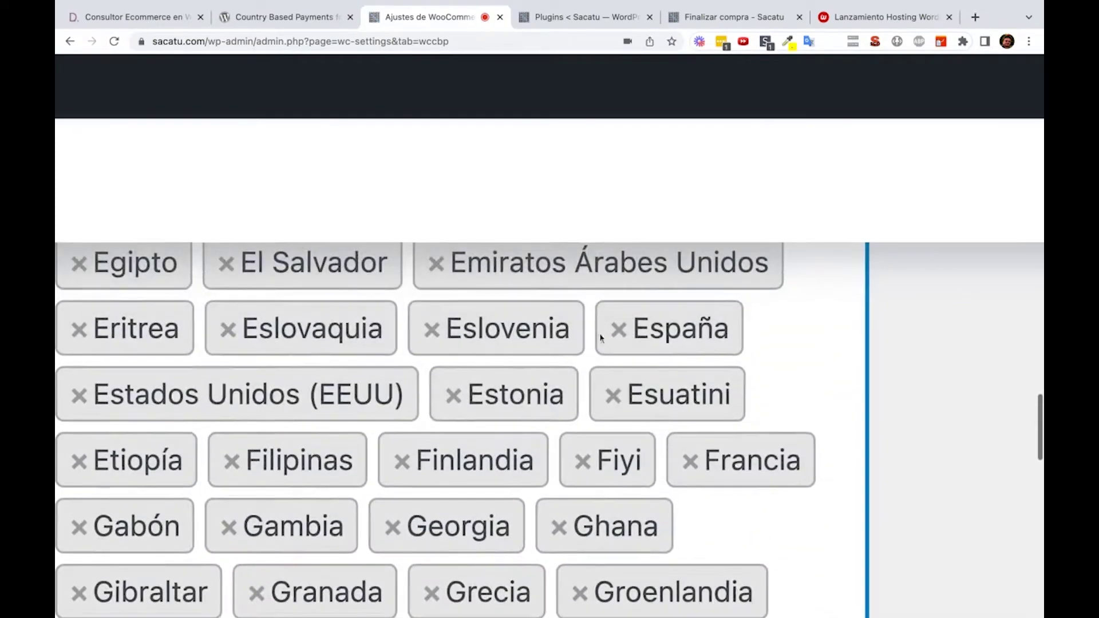
click(618, 329)
scroll(621, 336, up, 10)
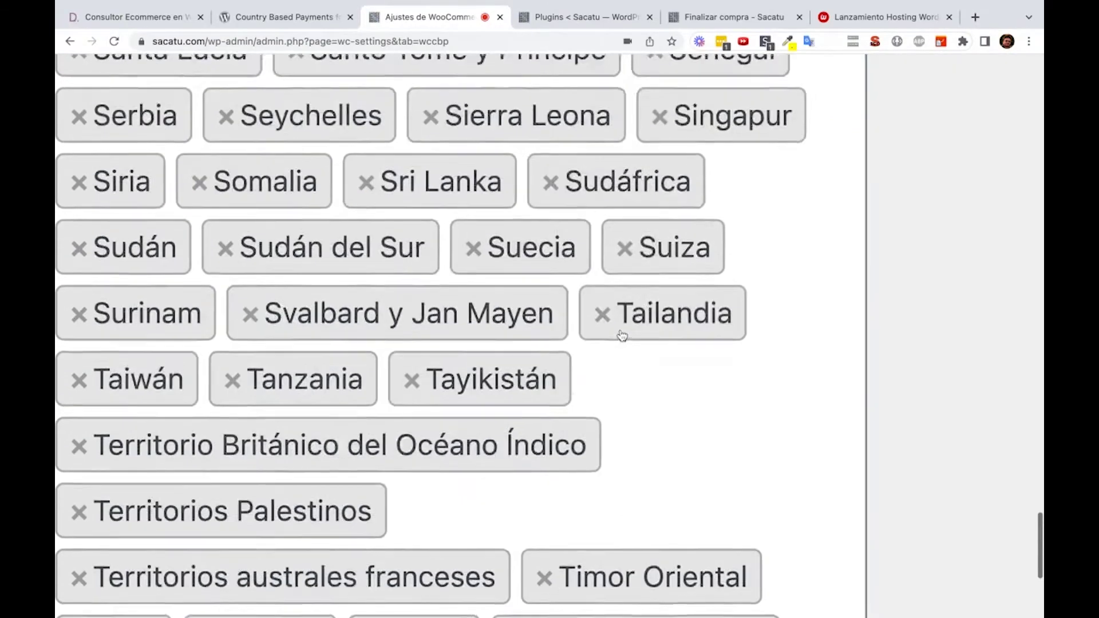
scroll(621, 336, up, 10)
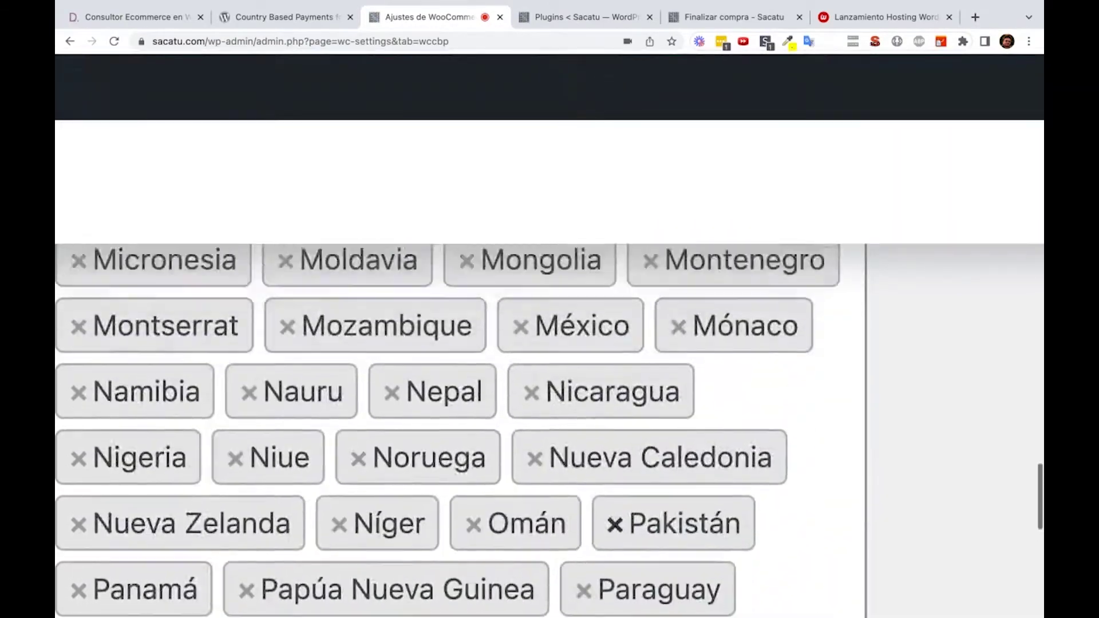
scroll(614, 524, up, 10)
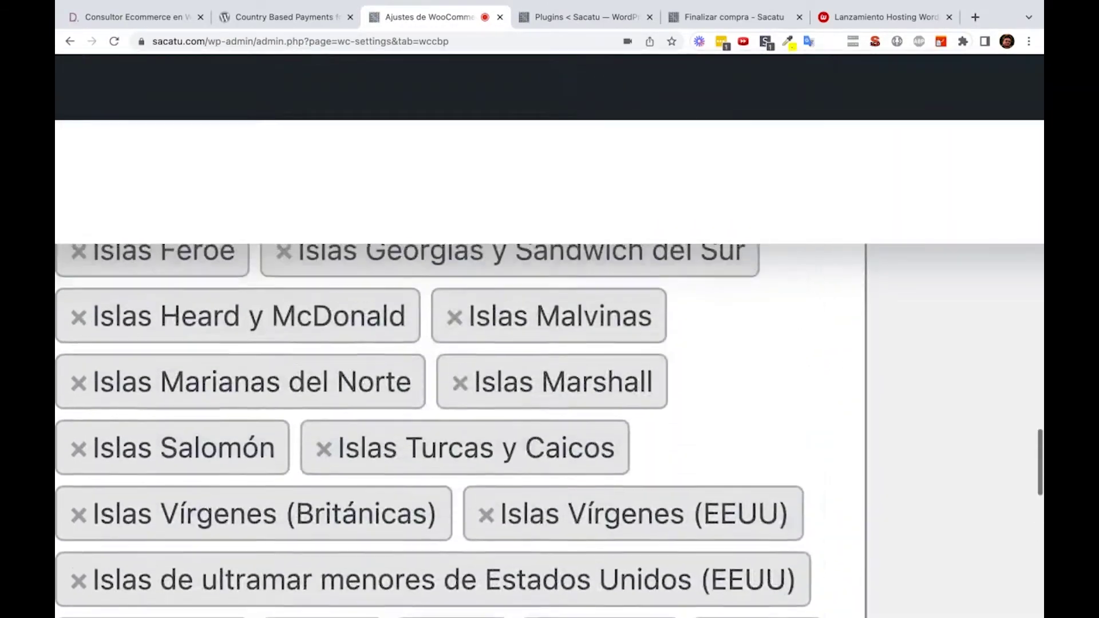
scroll(434, 431, up, 4)
scroll(435, 429, up, 9)
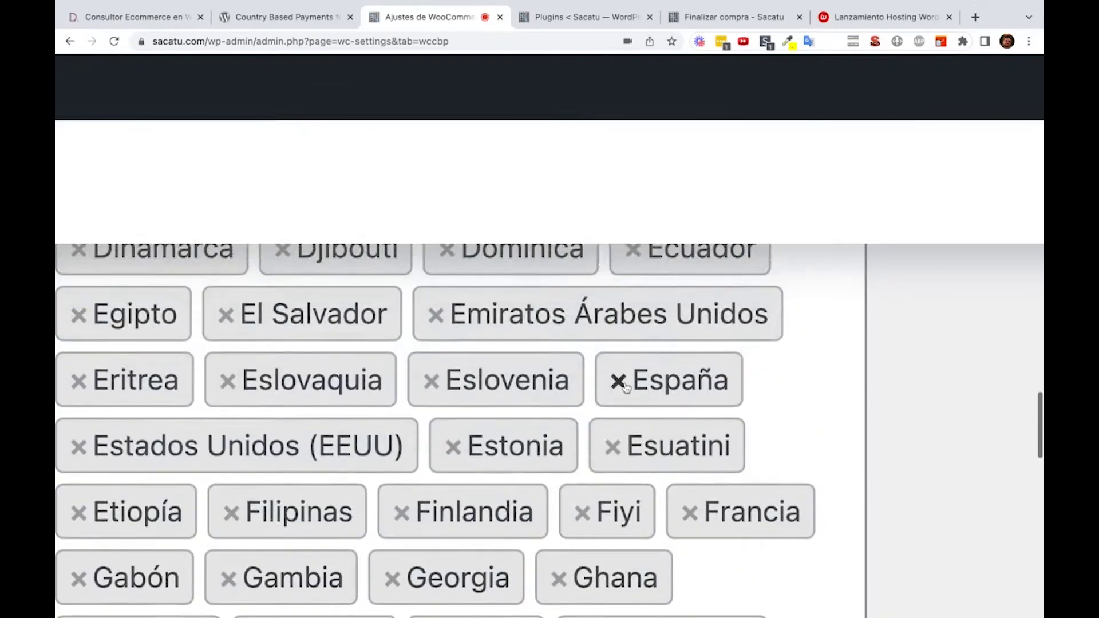
click(619, 379)
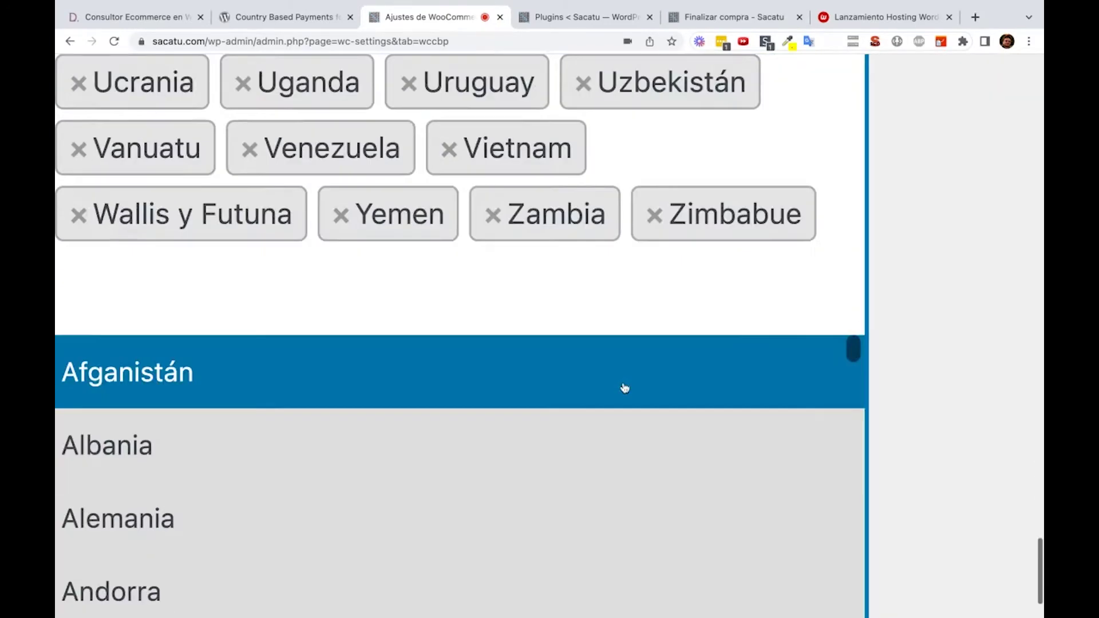
click(911, 287)
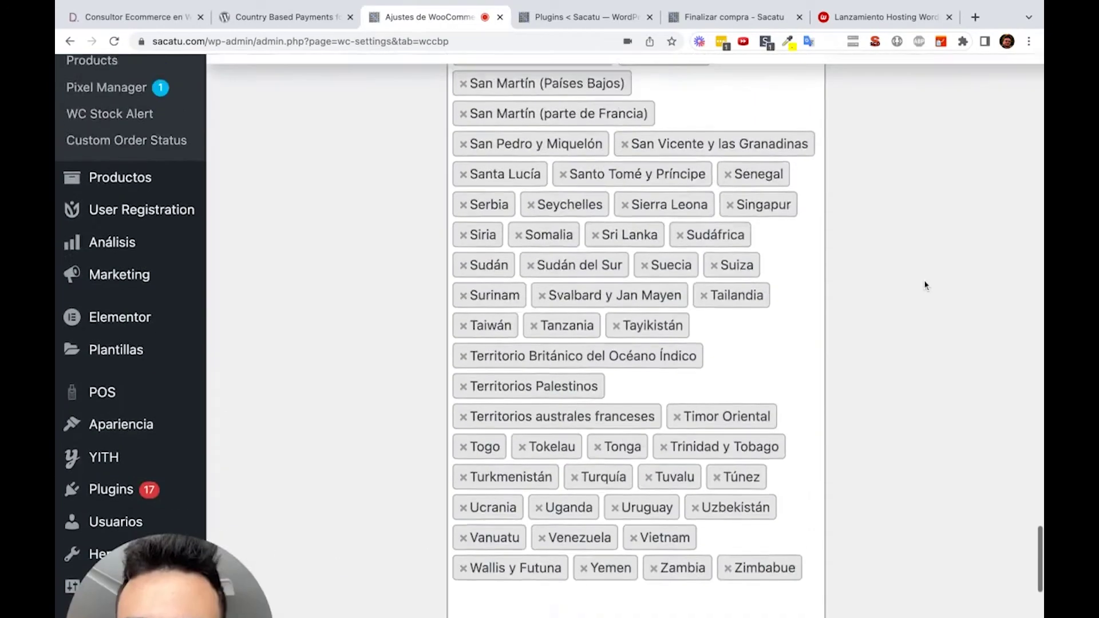
scroll(926, 285, up, 3)
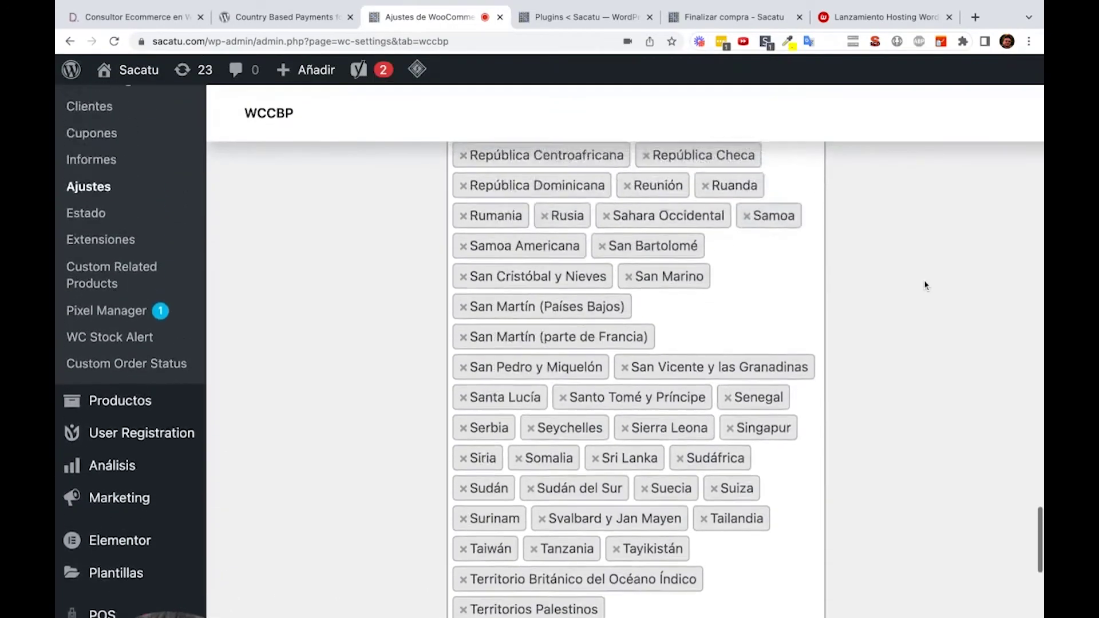
scroll(926, 285, up, 12)
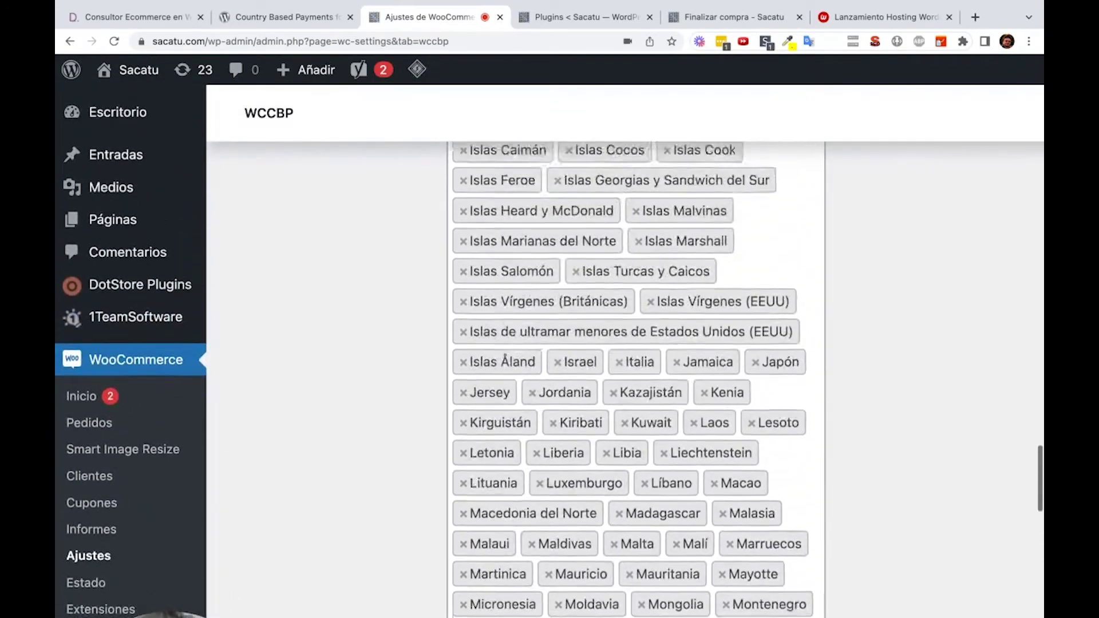
scroll(632, 380, up, 10)
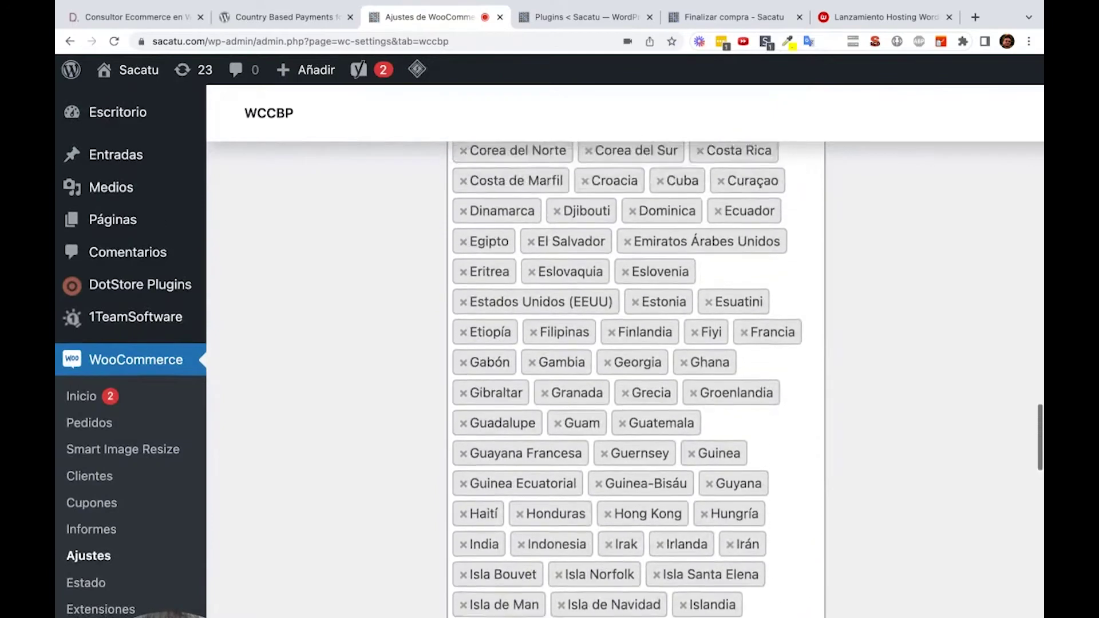
scroll(824, 314, up, 1)
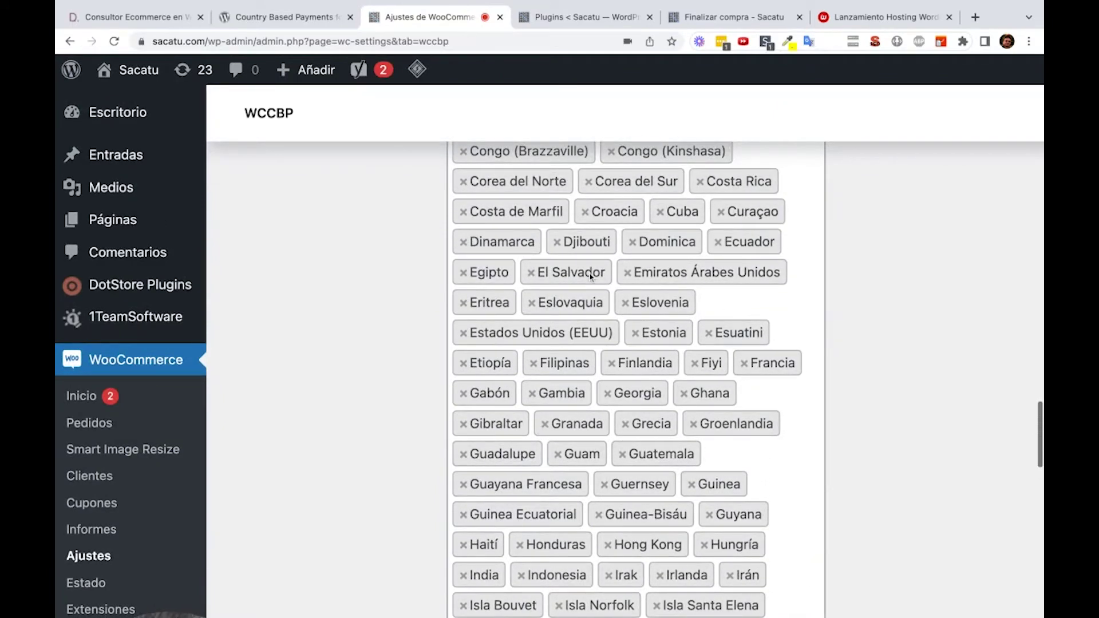
- Save the Country Based Payments settings, leaving the Métodos múltiples gateway without any countries
scroll(621, 318, down, 3)
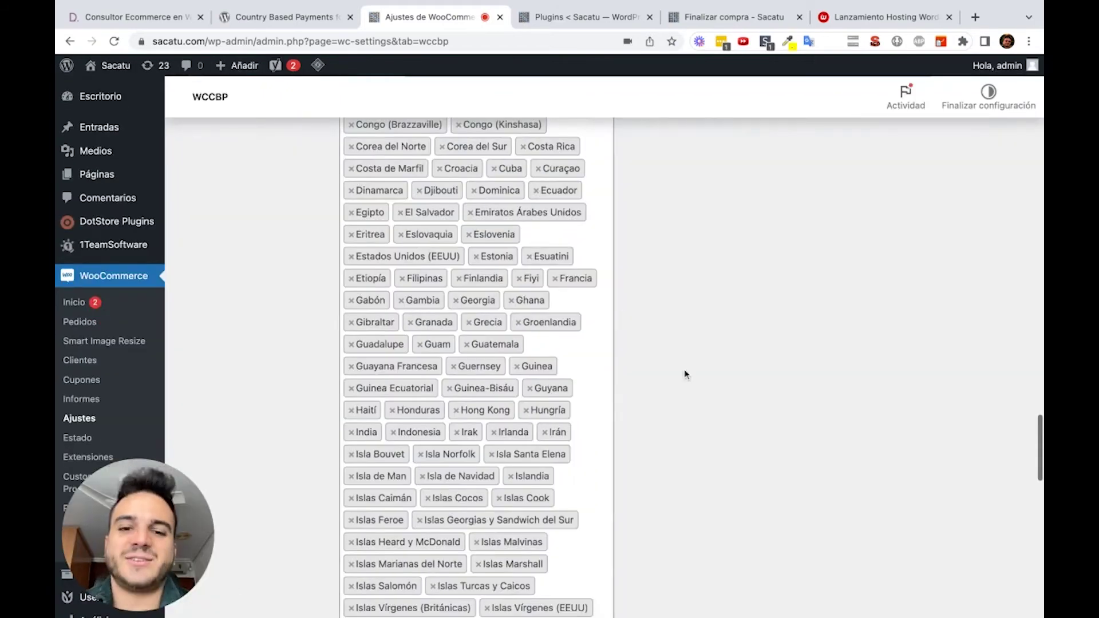
scroll(684, 371, down, 20)
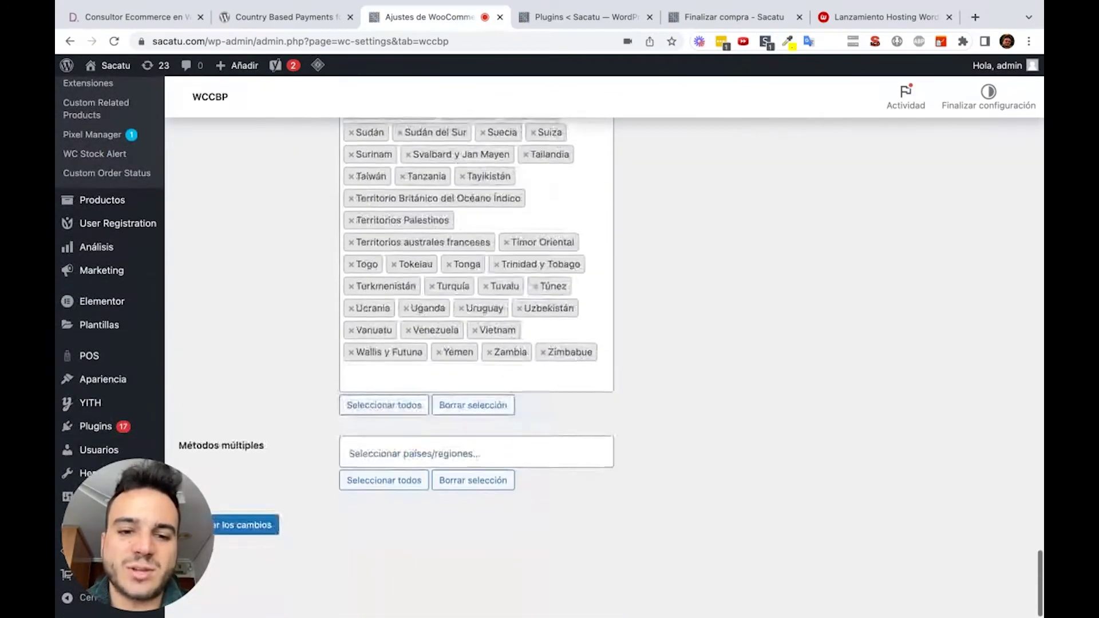
click(243, 544)
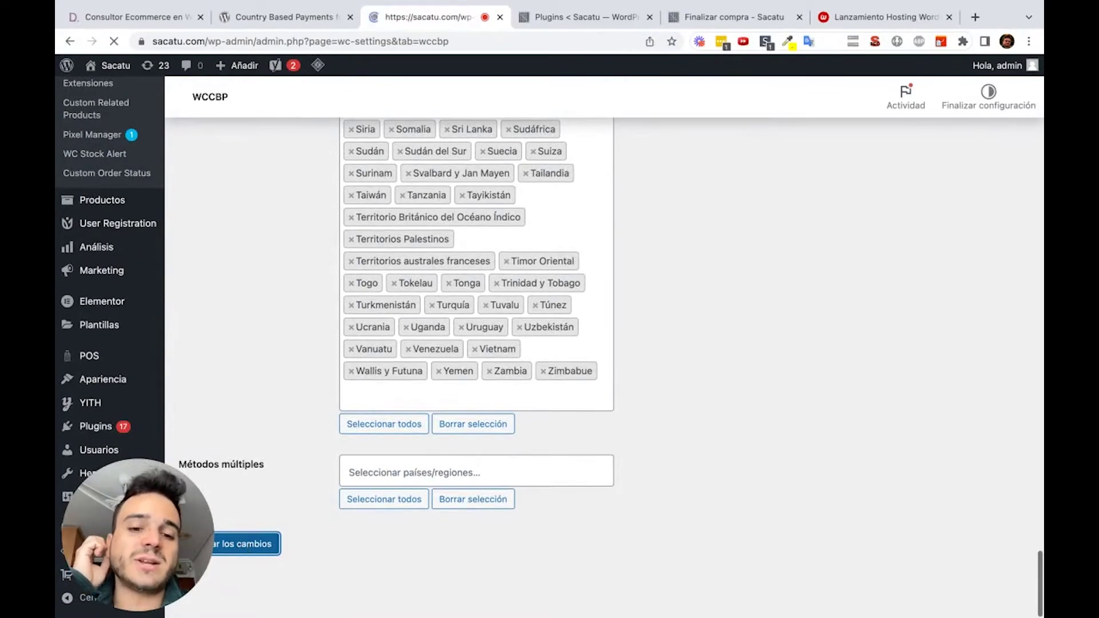
scroll(495, 412, down, 9)
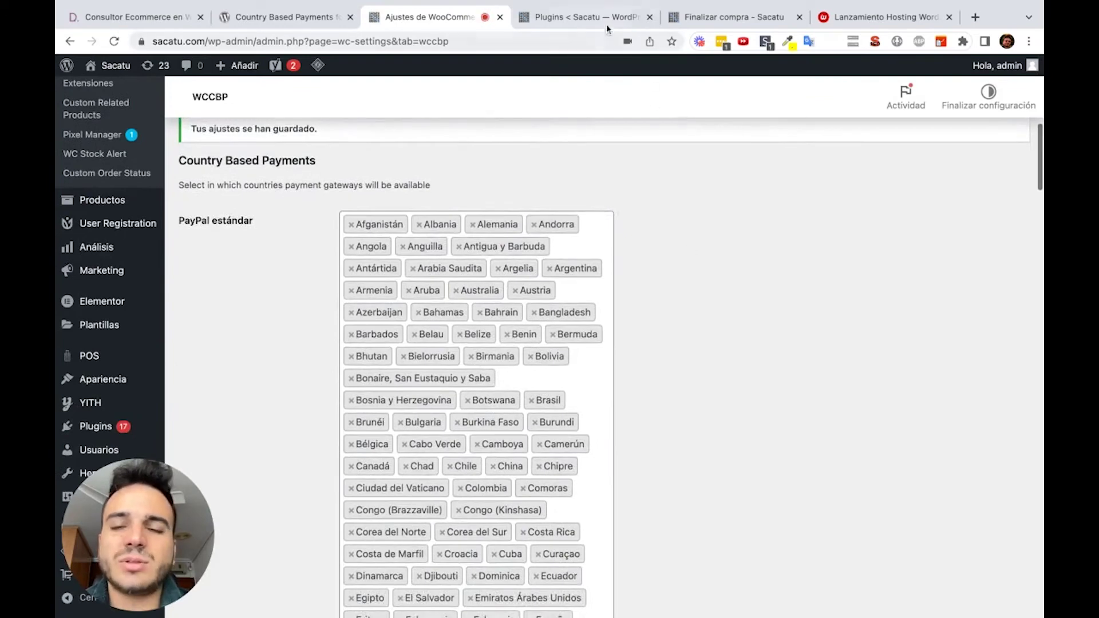
- Reload the store's Finalizar compra page in its browser tab and check the payment methods offered for España
drag(724, 16, 574, 16)
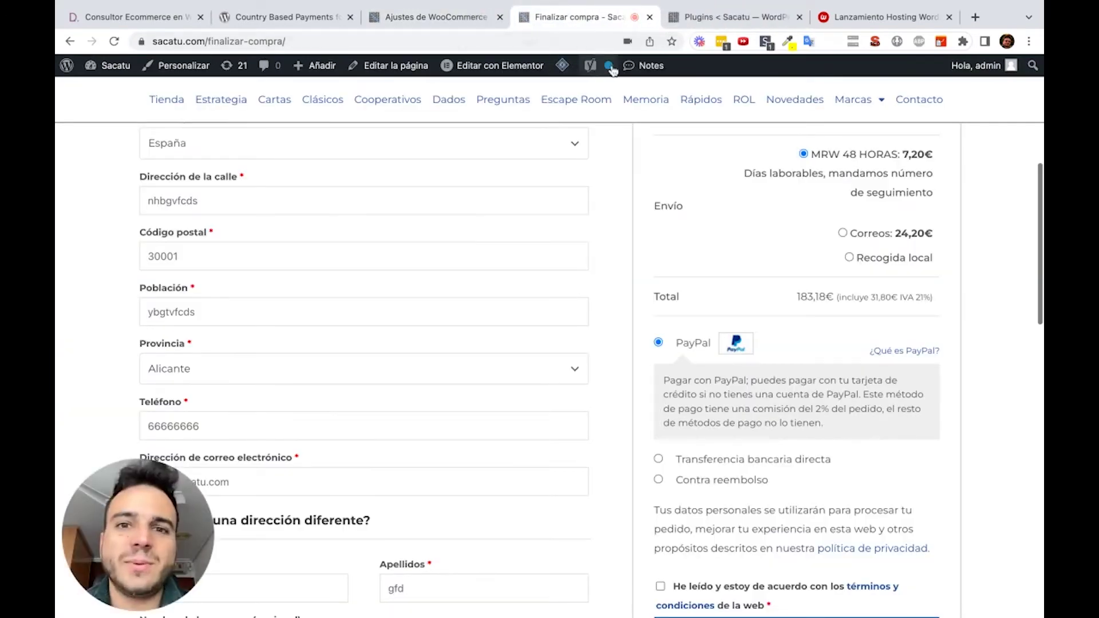
mouse_move(562, 66)
click(580, 146)
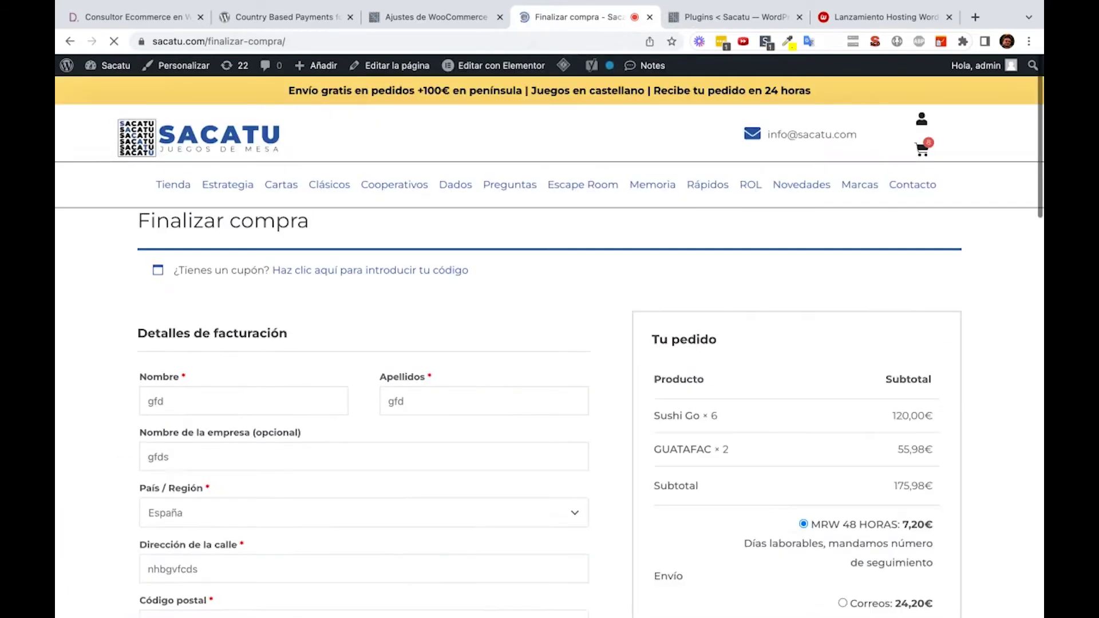
scroll(465, 386, down, 3)
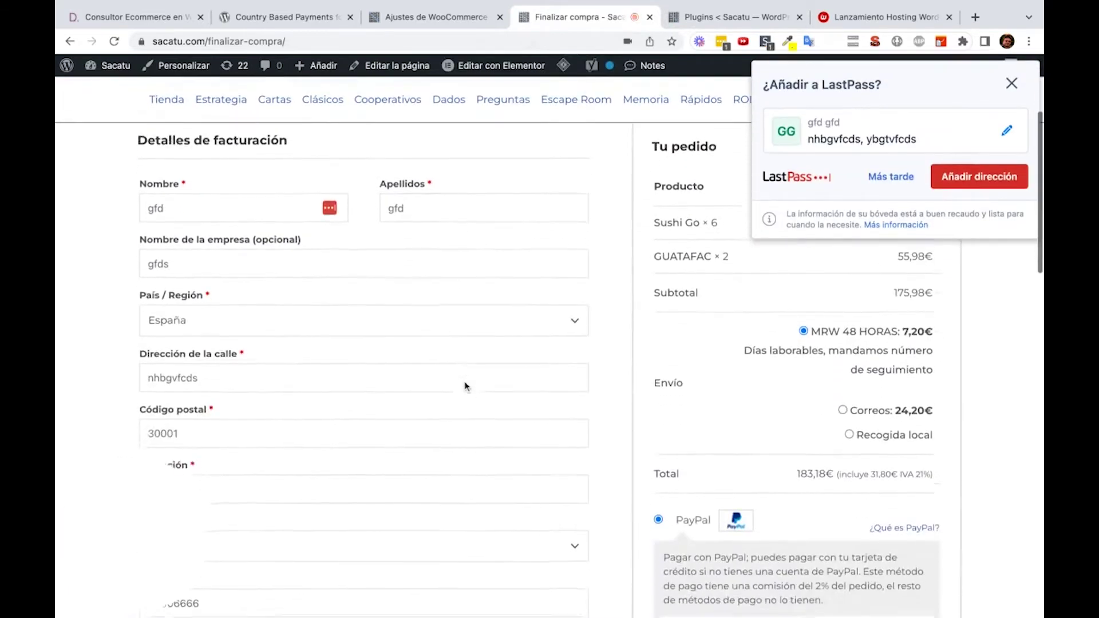
scroll(618, 285, down, 3)
scroll(617, 285, up, 3)
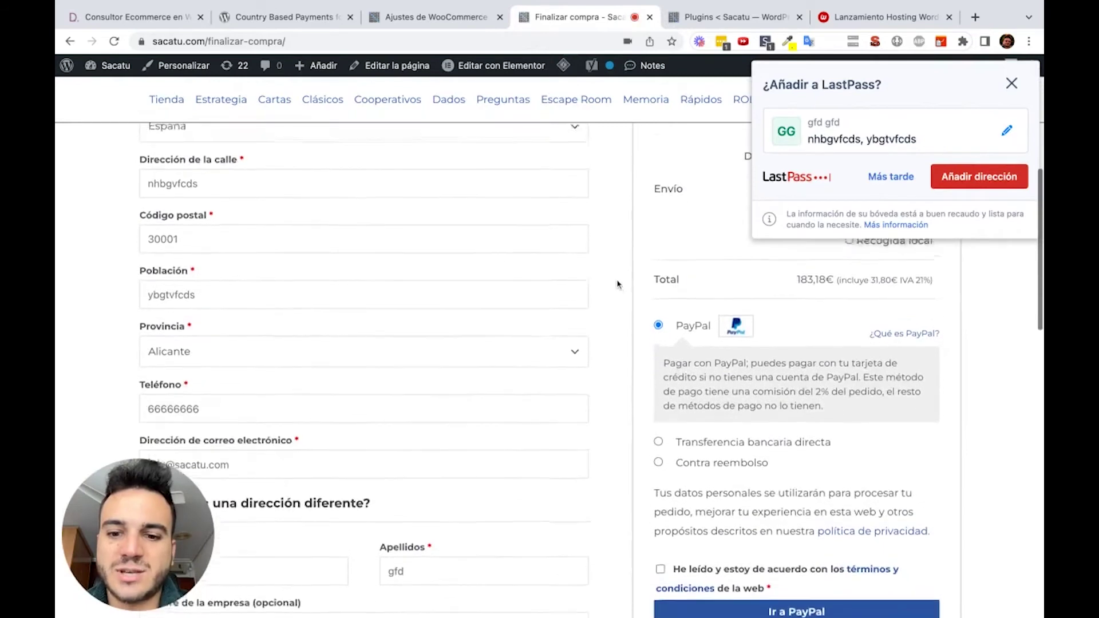
- Switch the checkout's billing country to Eslovenia and back to España, checking the payment methods offered
scroll(617, 284, down, 1)
click(543, 285)
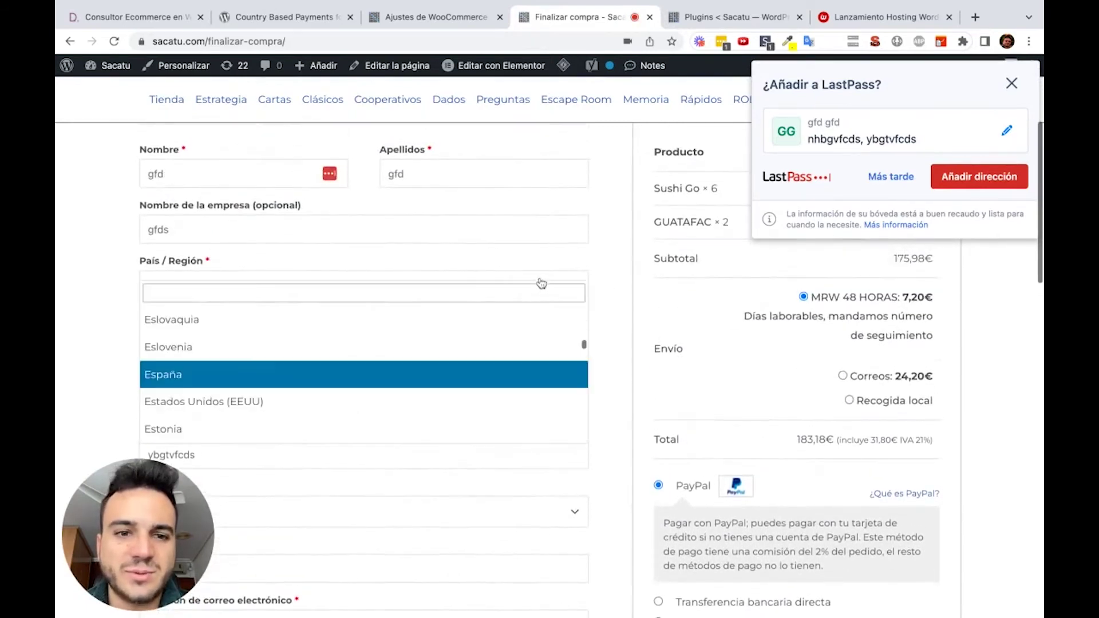
click(457, 348)
click(457, 292)
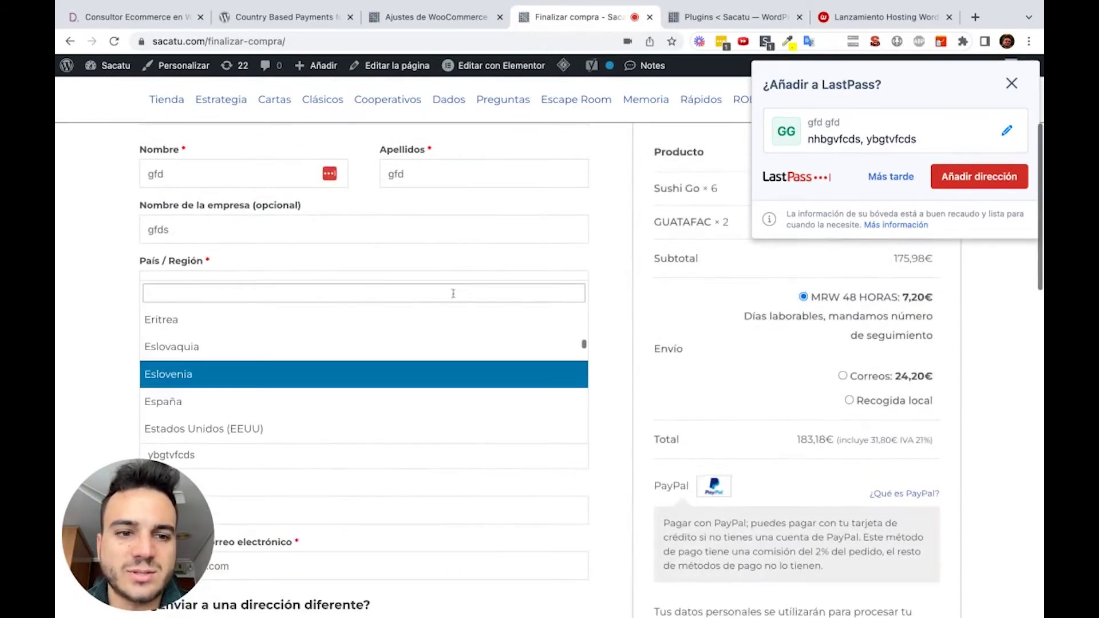
click(414, 398)
scroll(616, 326, down, 2)
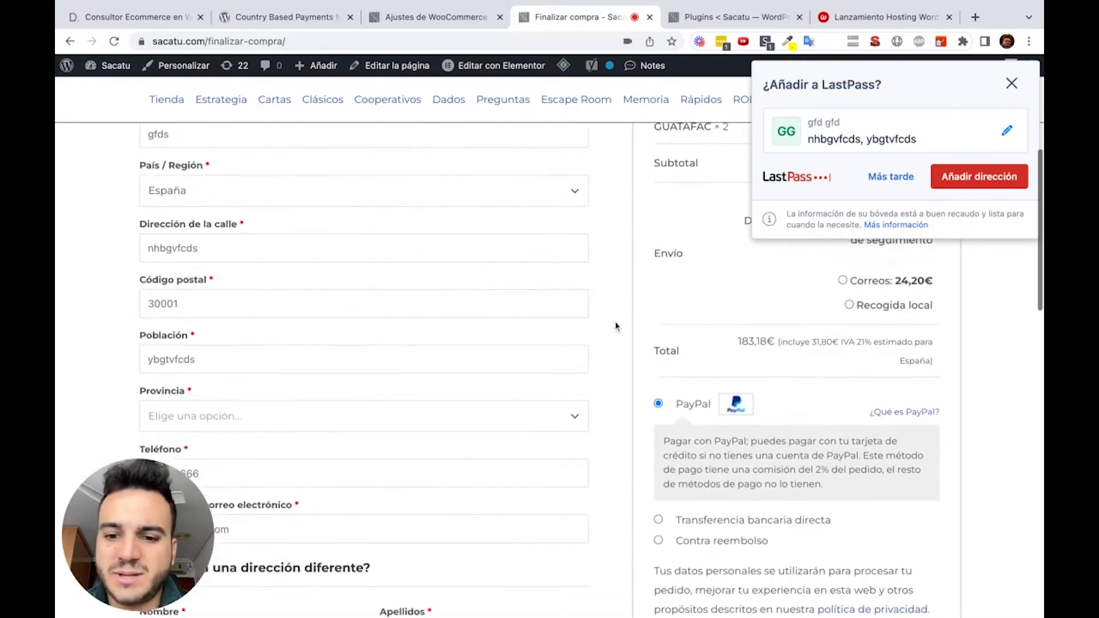
scroll(616, 326, down, 1)
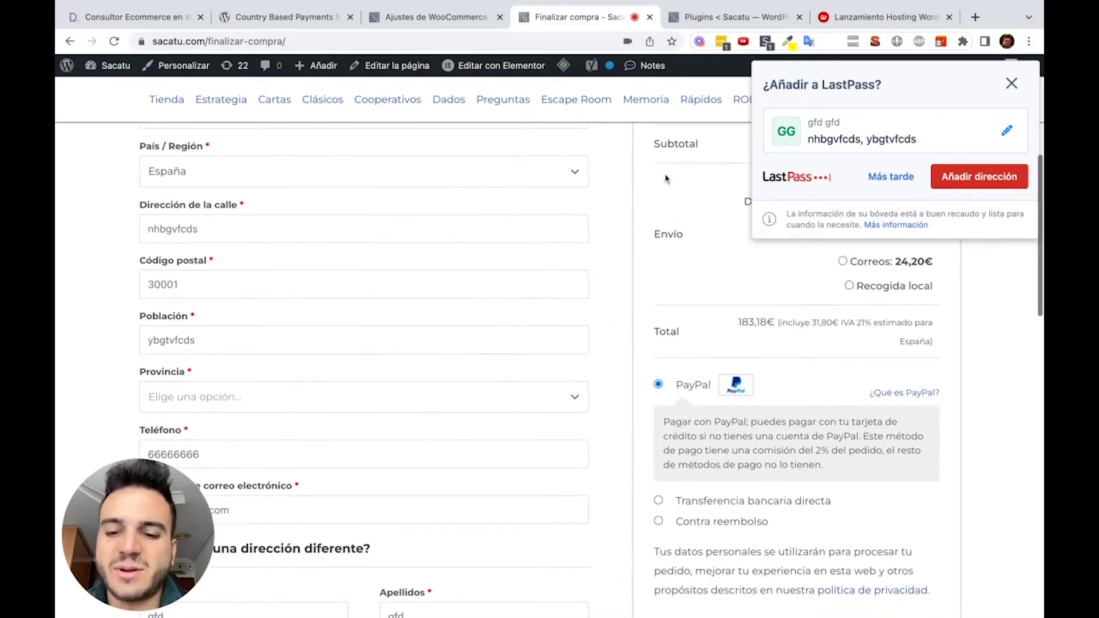
- Return to the Country Based Payments settings and review the countries assigned to Transferencia bancaria directa, Pagos por cheque and Contra reembolso
click(492, 18)
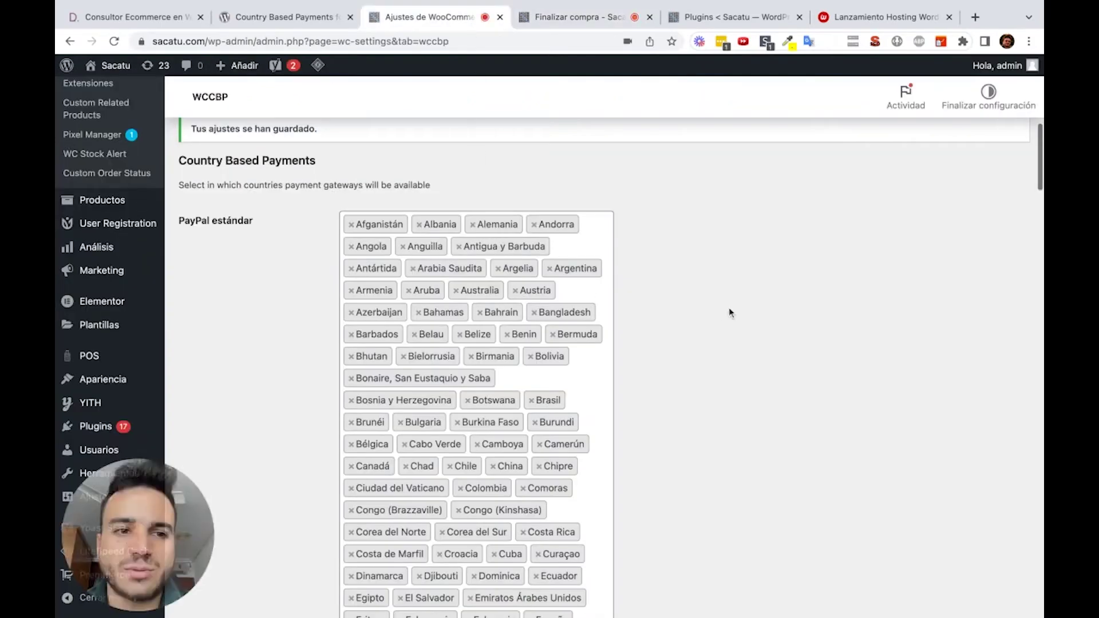
scroll(730, 313, down, 20)
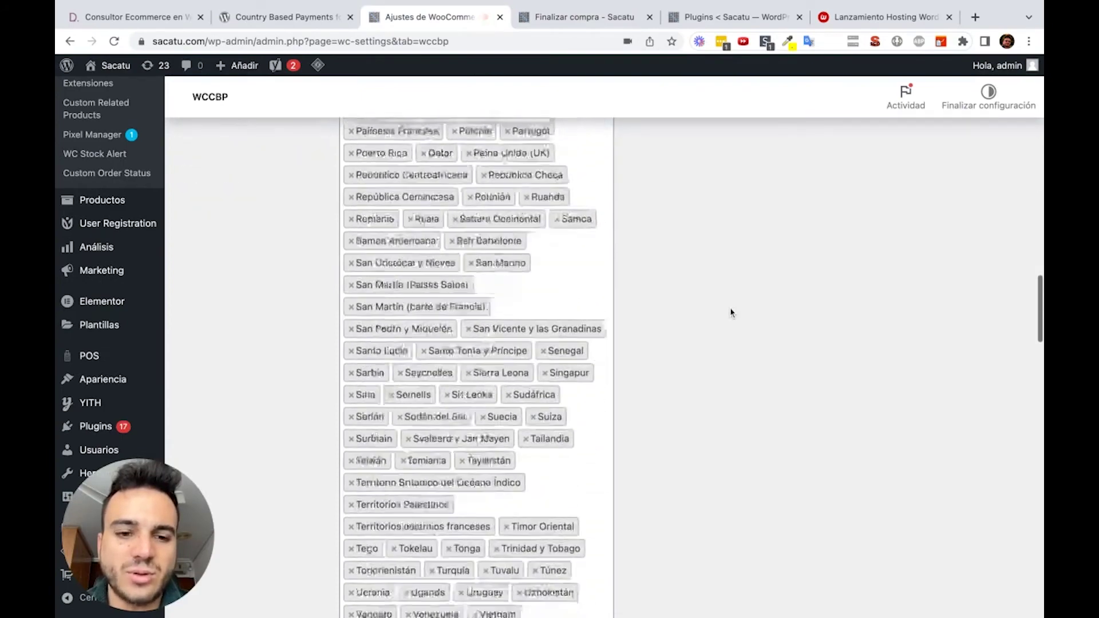
scroll(683, 292, up, 2)
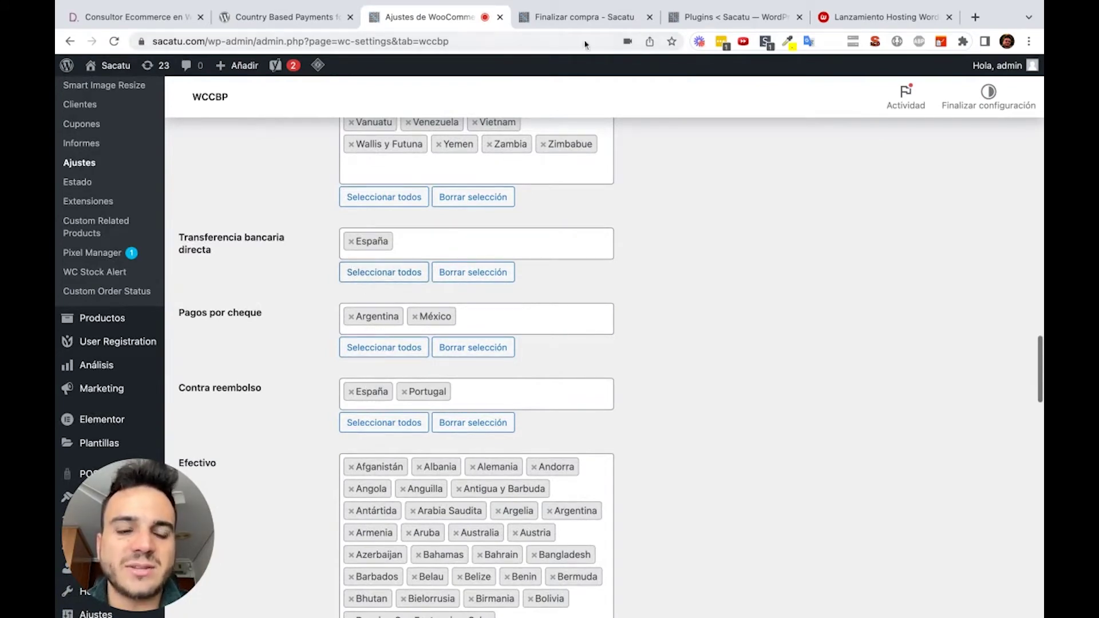
- On the store's Finalizar compra page, set the billing country to Argentina and check the payment methods offered
mouse_move(594, 10)
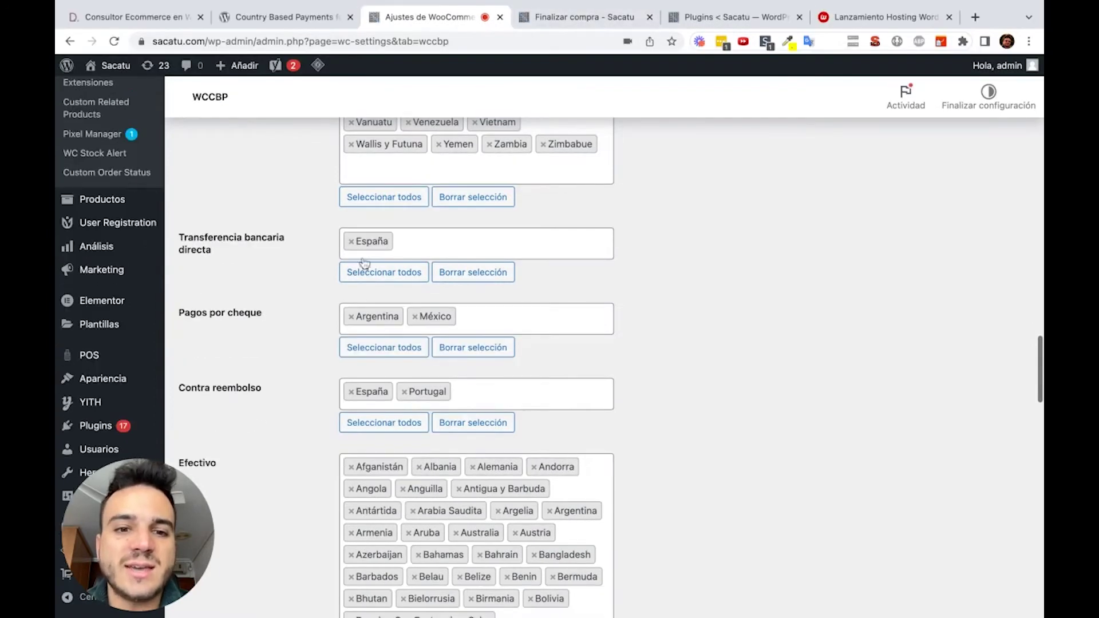
click(590, 14)
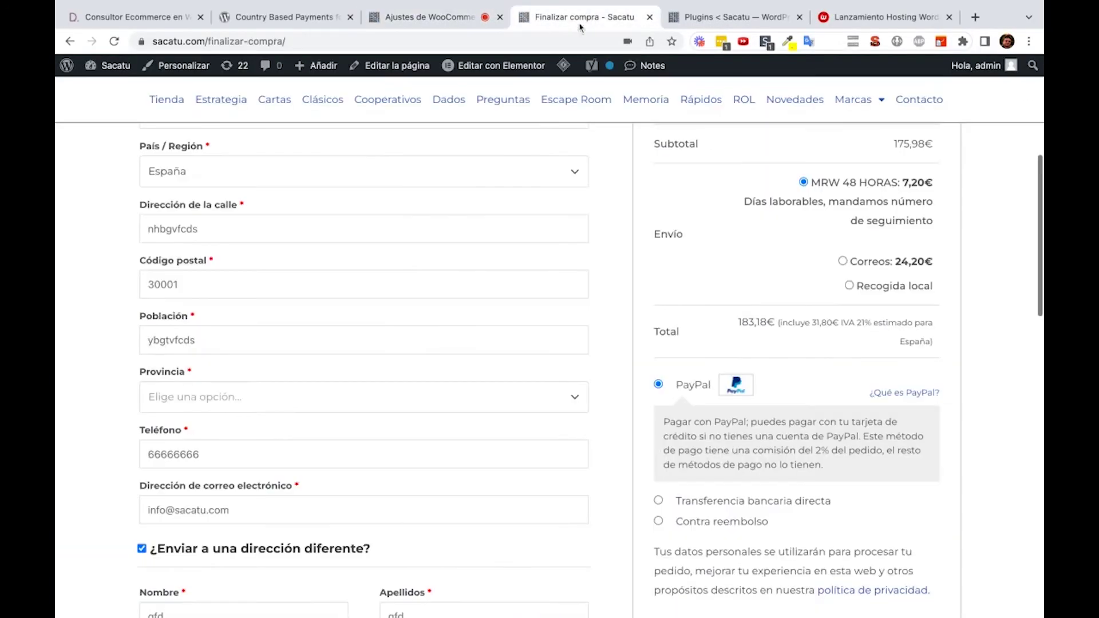
scroll(417, 223, up, 1)
click(406, 218)
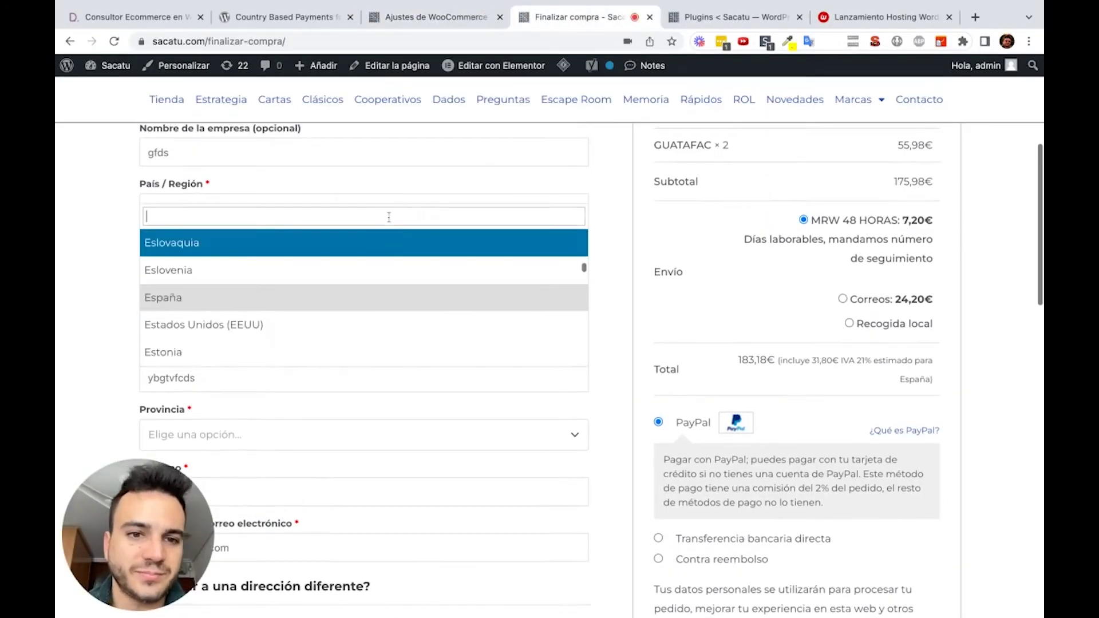
text(argen)
key(Return)
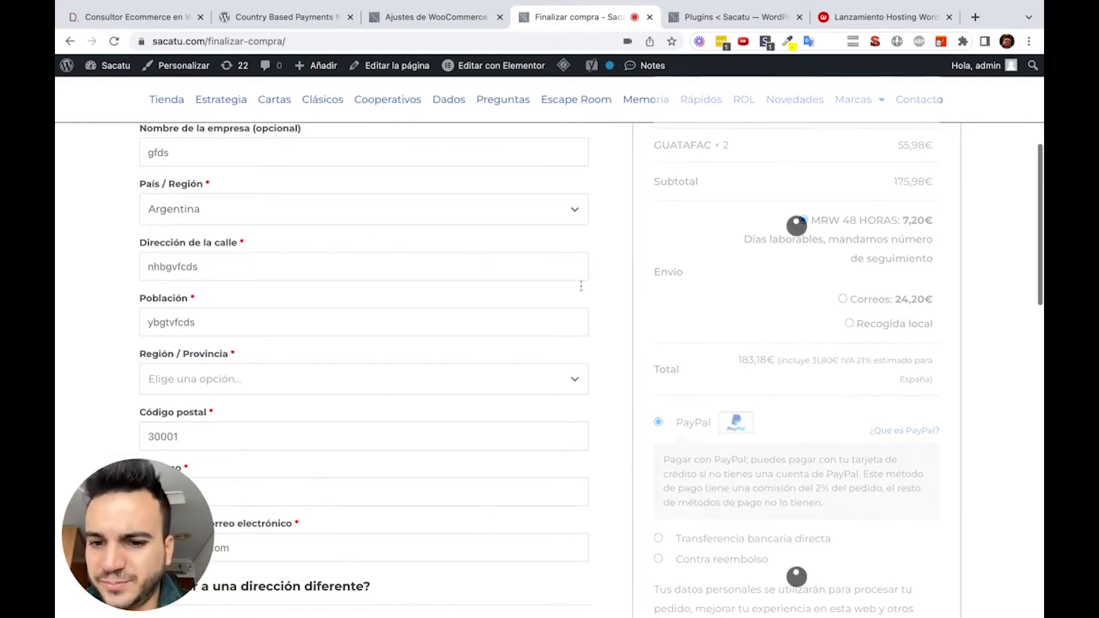
scroll(772, 436, down, 4)
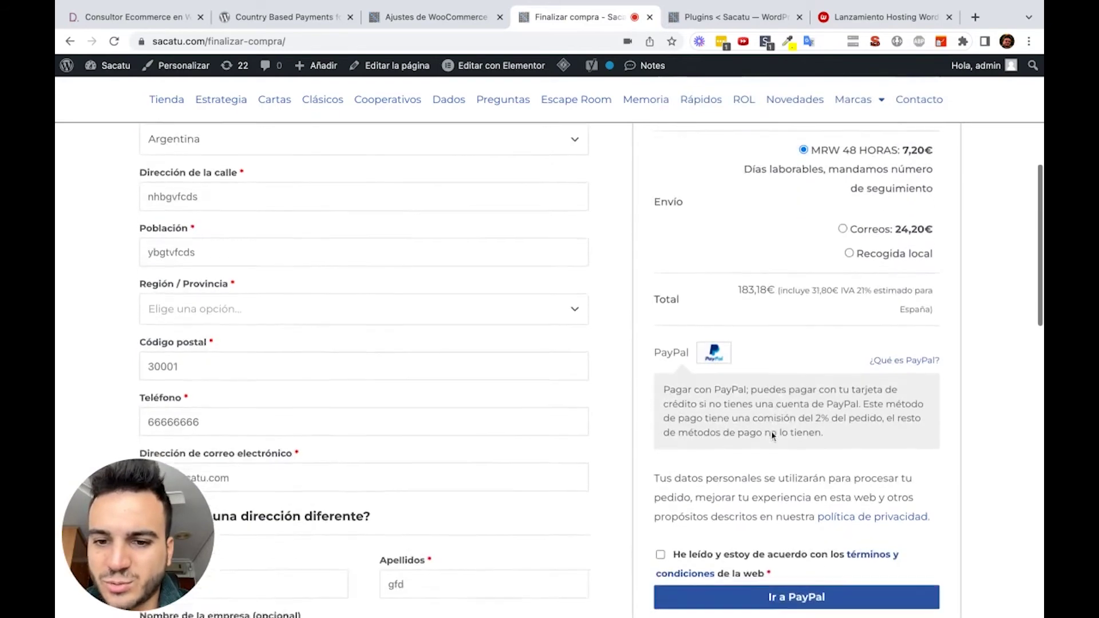
scroll(772, 436, up, 9)
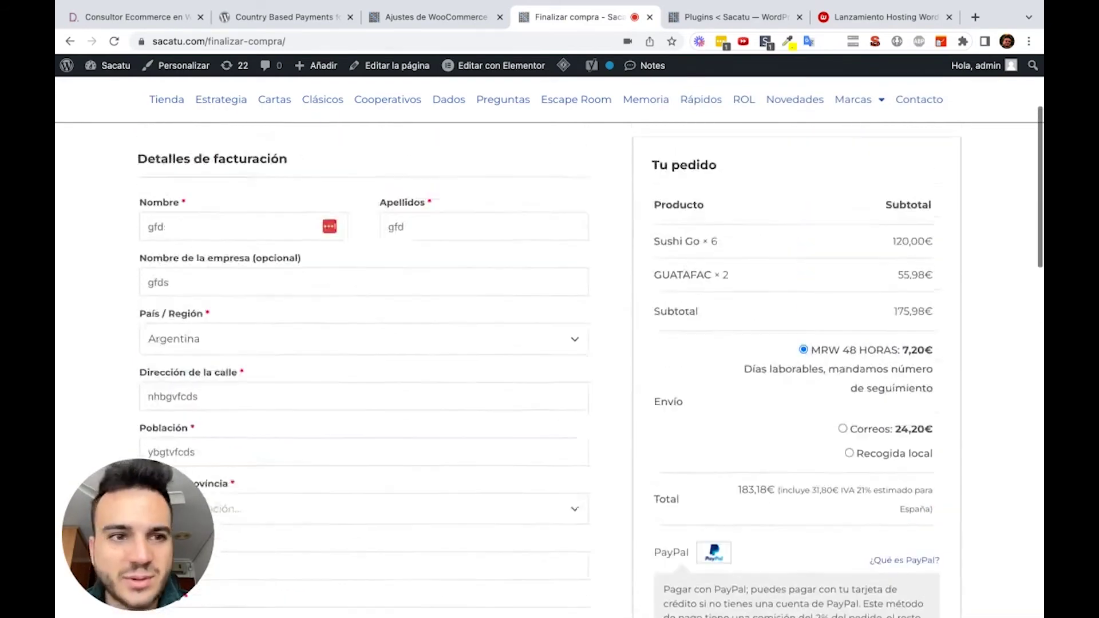
scroll(772, 437, down, 8)
scroll(746, 419, down, 1)
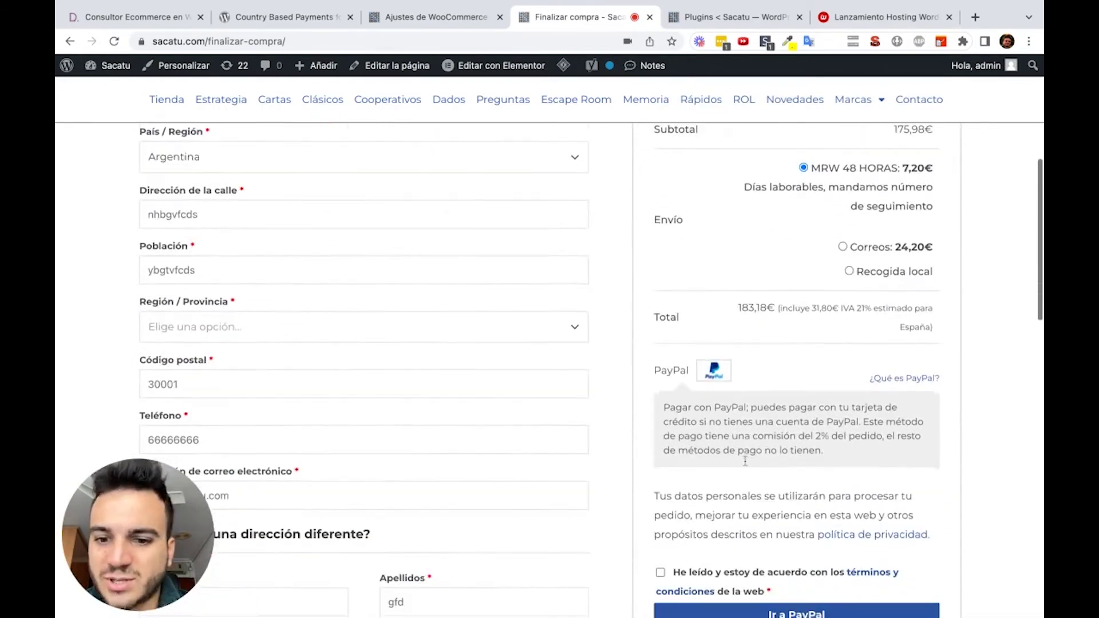
- From the Country Based Payments settings, open WooCommerce's Pagos settings in a new browser tab, place it before the current one and find Pagos por cheque
click(462, 20)
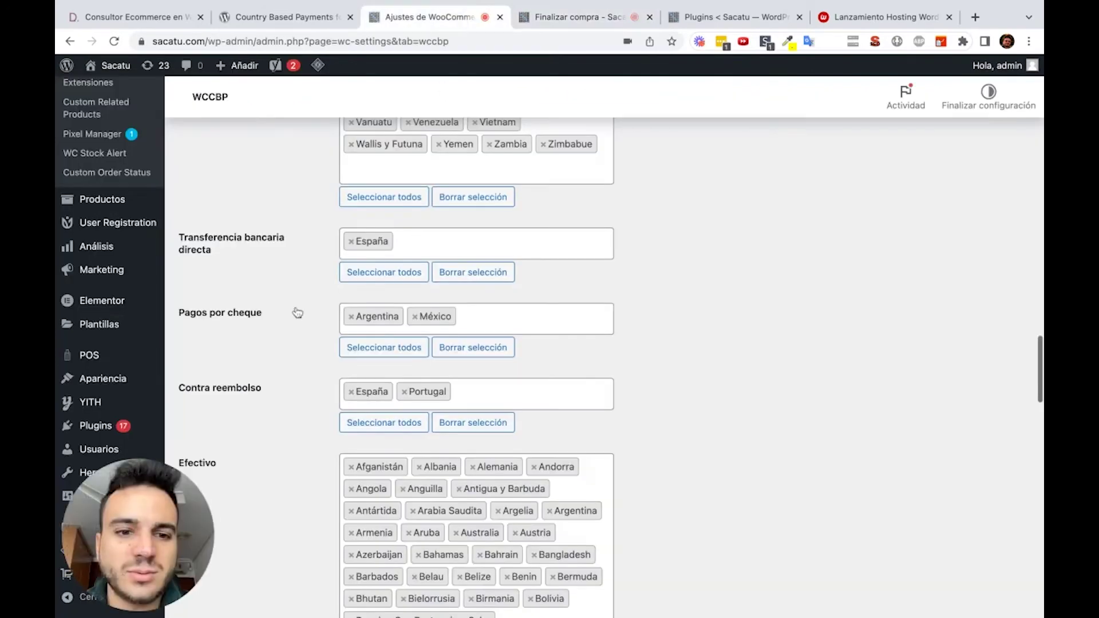
scroll(288, 323, up, 15)
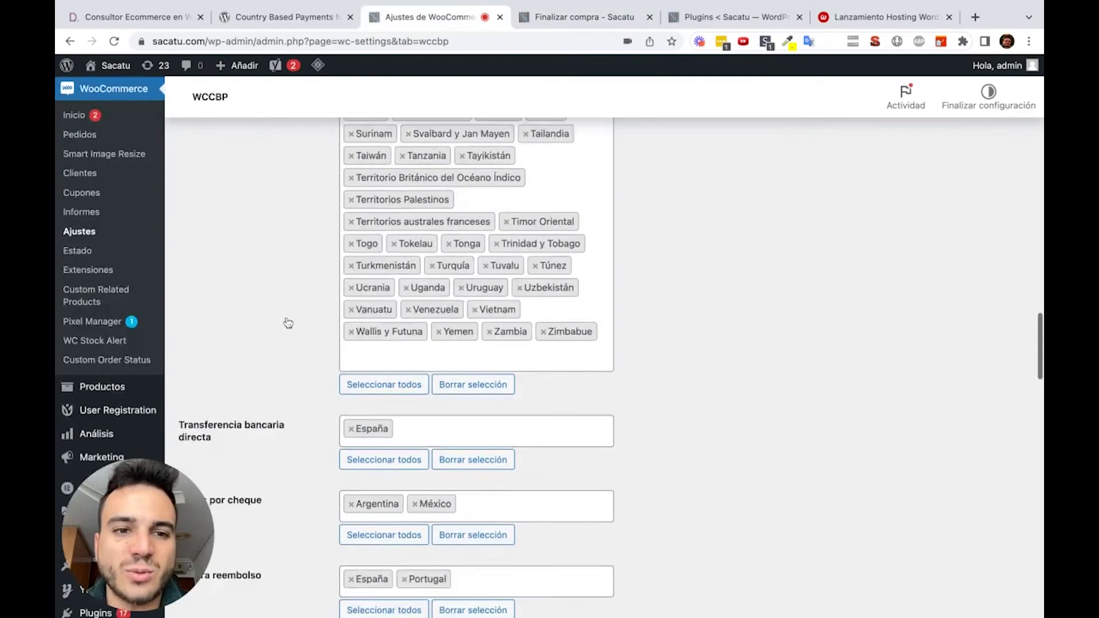
scroll(435, 320, up, 10)
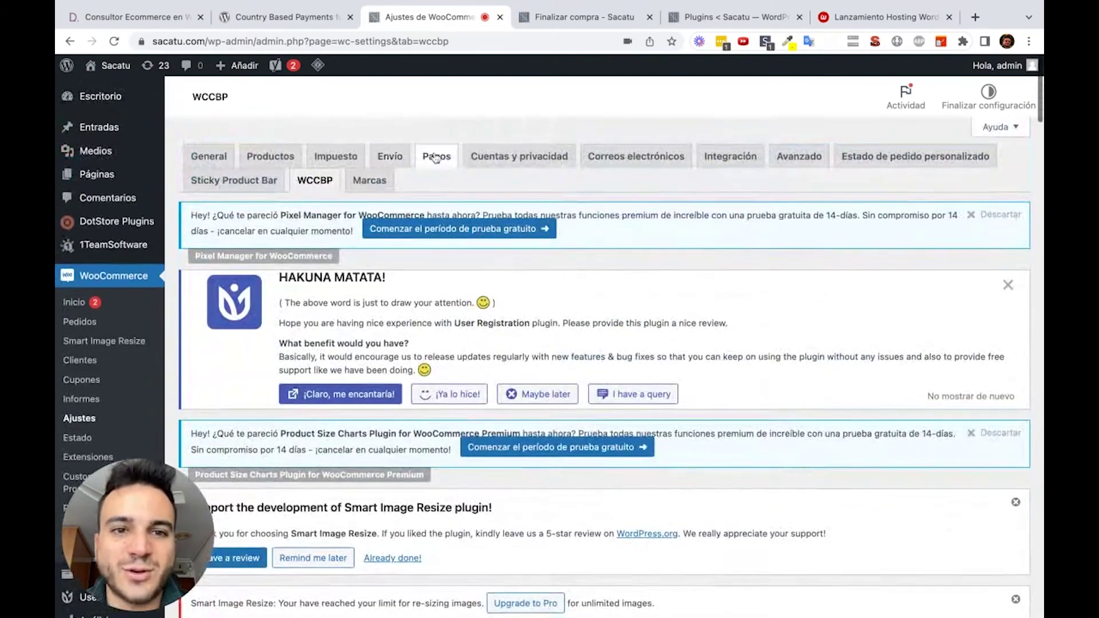
shift+super+click(435, 158)
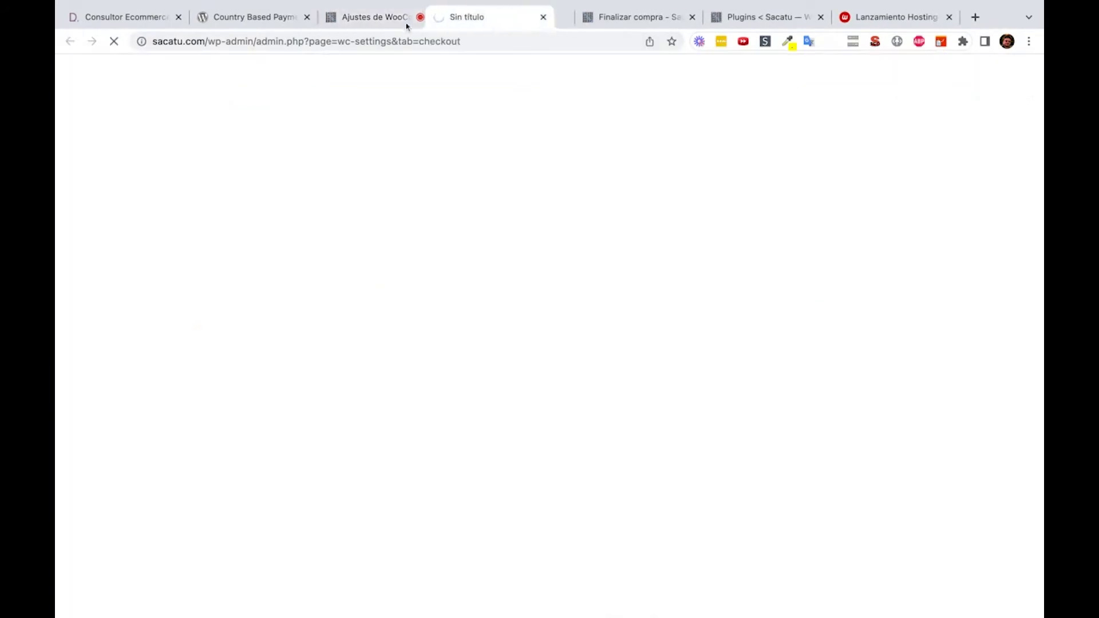
mouse_move(406, 26)
mouse_down()
mouse_move(373, 24)
mouse_move(397, 20)
mouse_up()
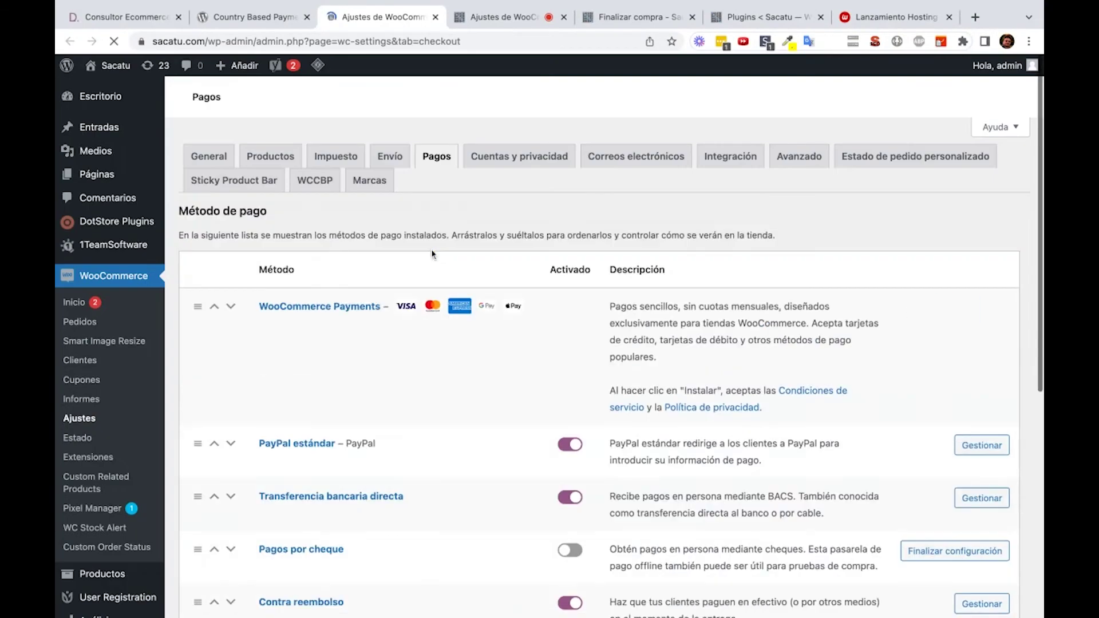
scroll(429, 412, down, 8)
scroll(429, 412, down, 3)
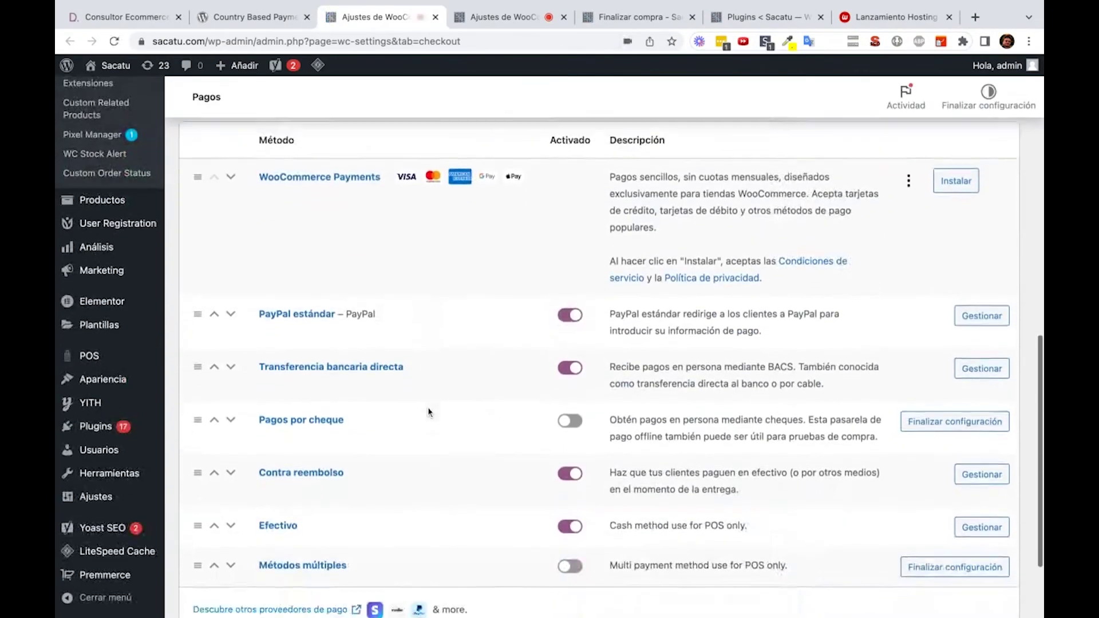
- Enable the Pagos por cheque payment method and save the payment settings
click(575, 386)
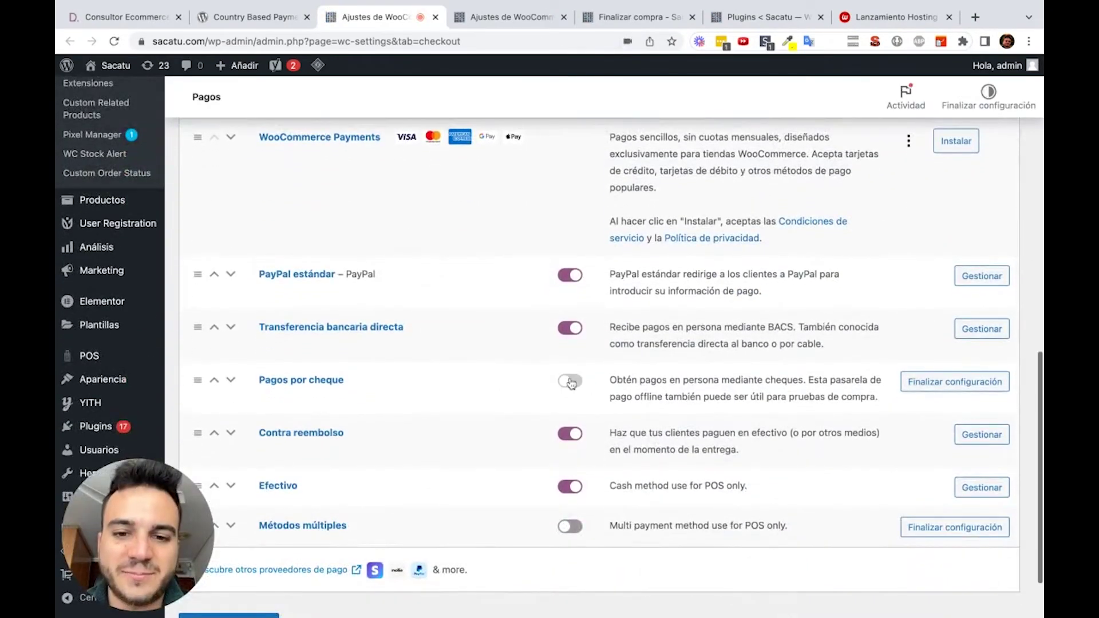
scroll(477, 394, down, 1)
scroll(477, 394, down, 2)
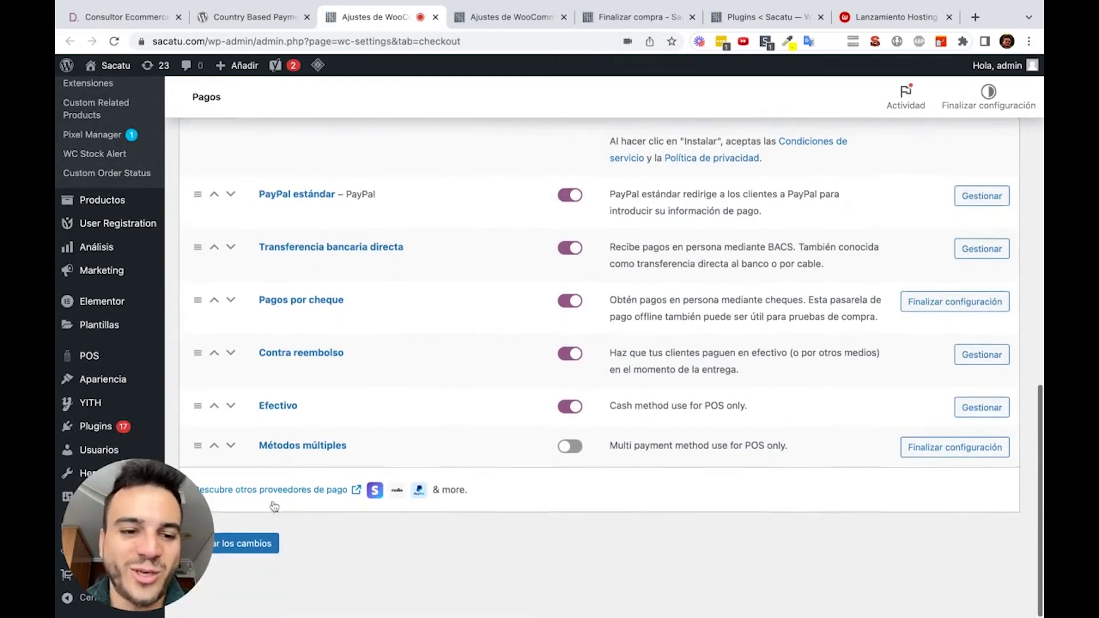
click(263, 545)
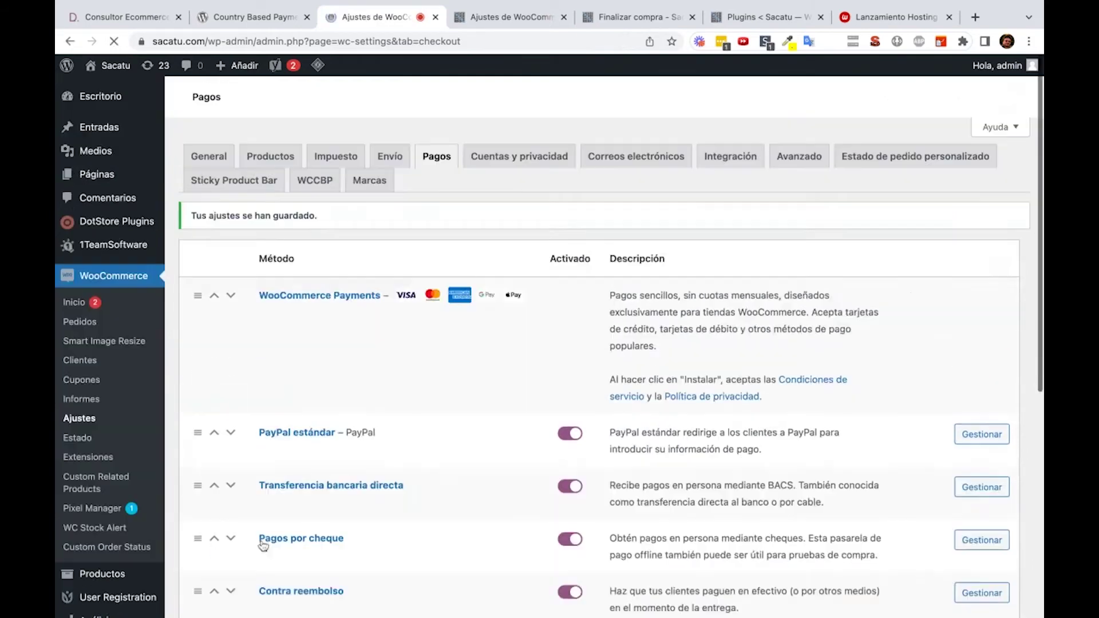
- Reload the store's Finalizar compra page and check the payment methods offered for Argentina
click(628, 17)
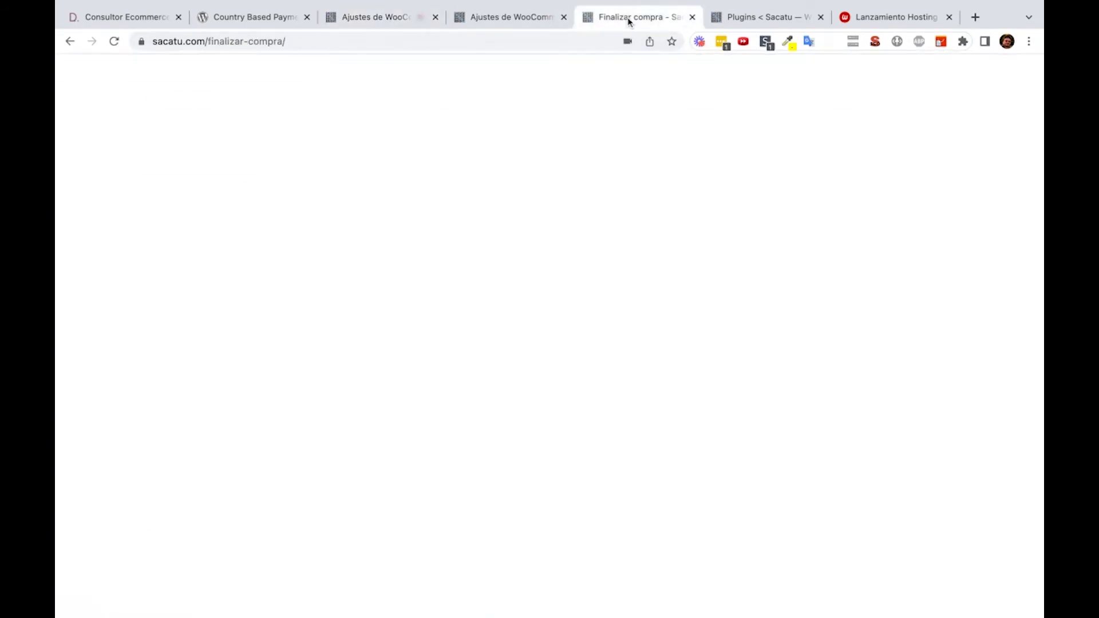
click(113, 42)
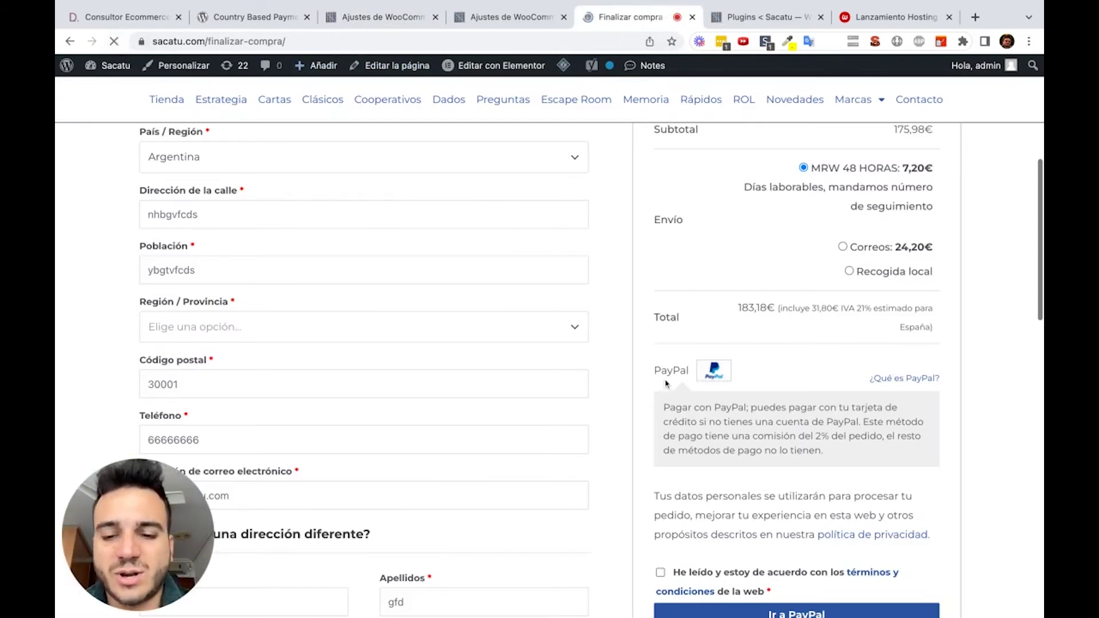
scroll(543, 382, up, 2)
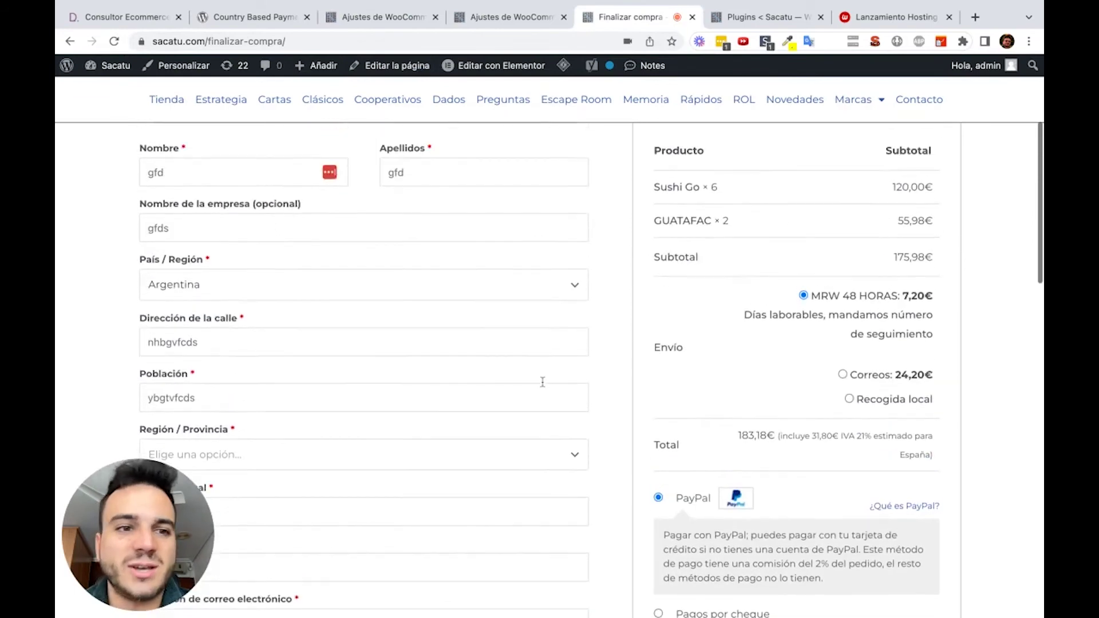
- Set the checkout's billing country to México and check the payment methods offered
click(464, 286)
click(464, 287)
click(524, 19)
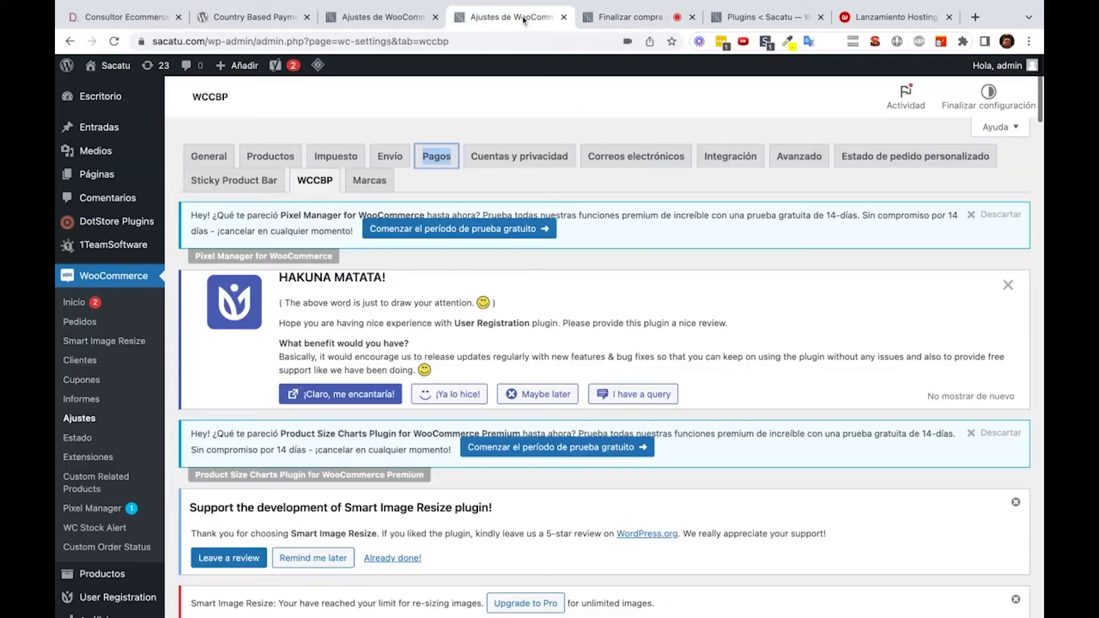
click(626, 17)
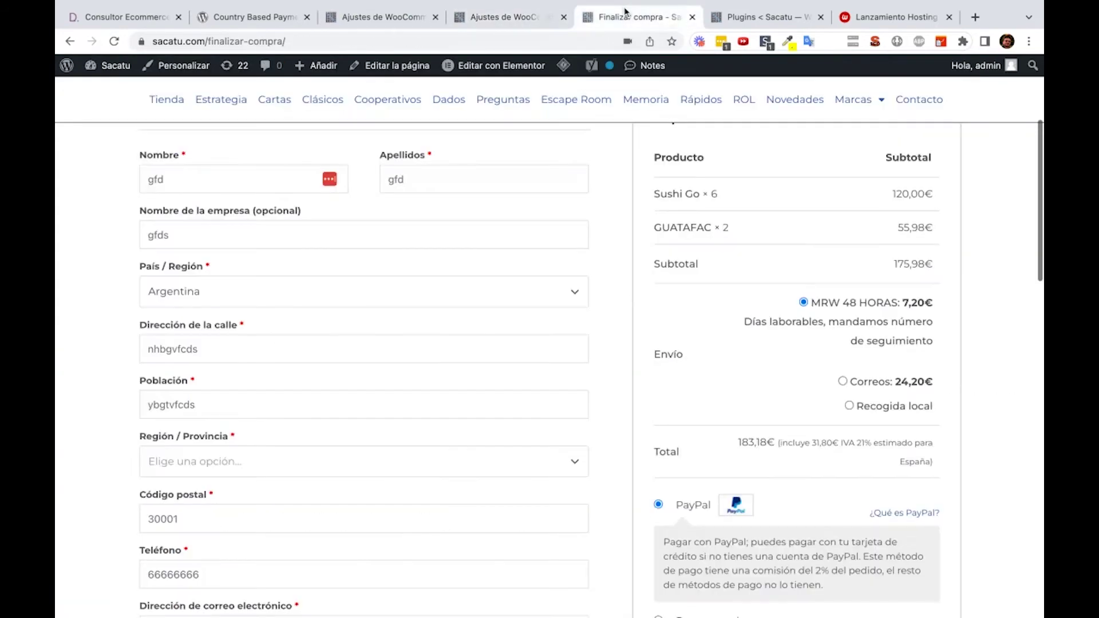
click(353, 300)
text(mexic)
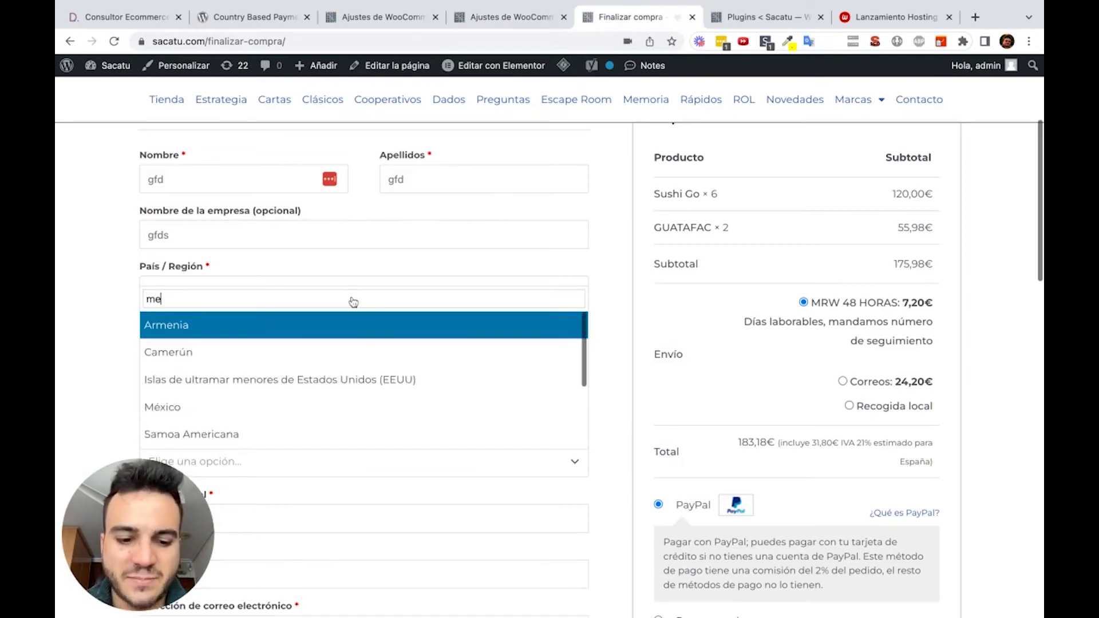
click(310, 326)
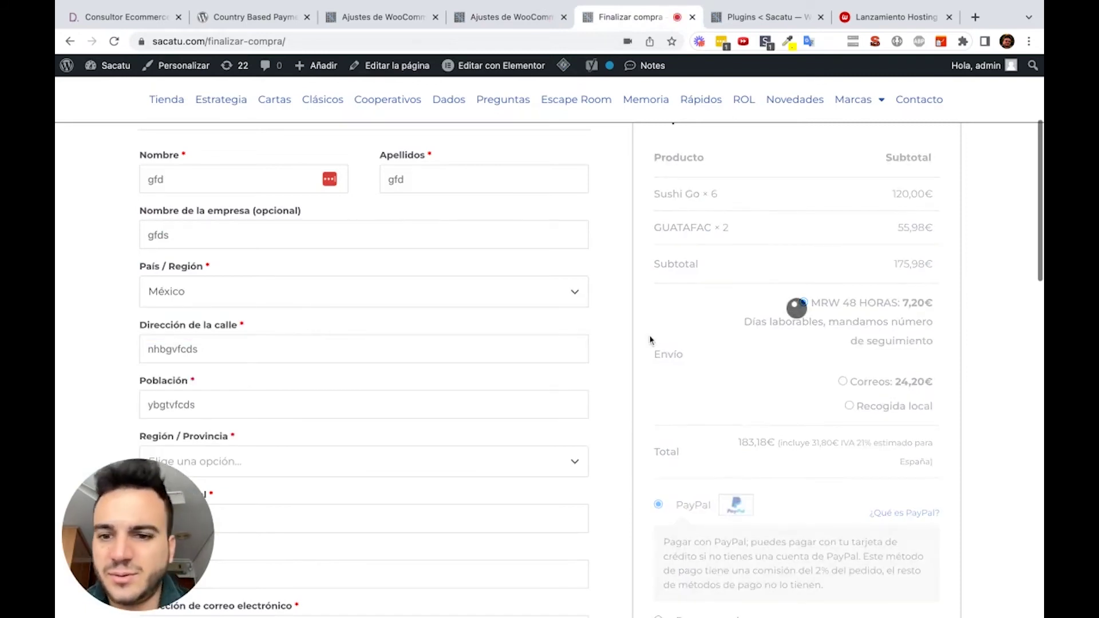
scroll(649, 340, down, 3)
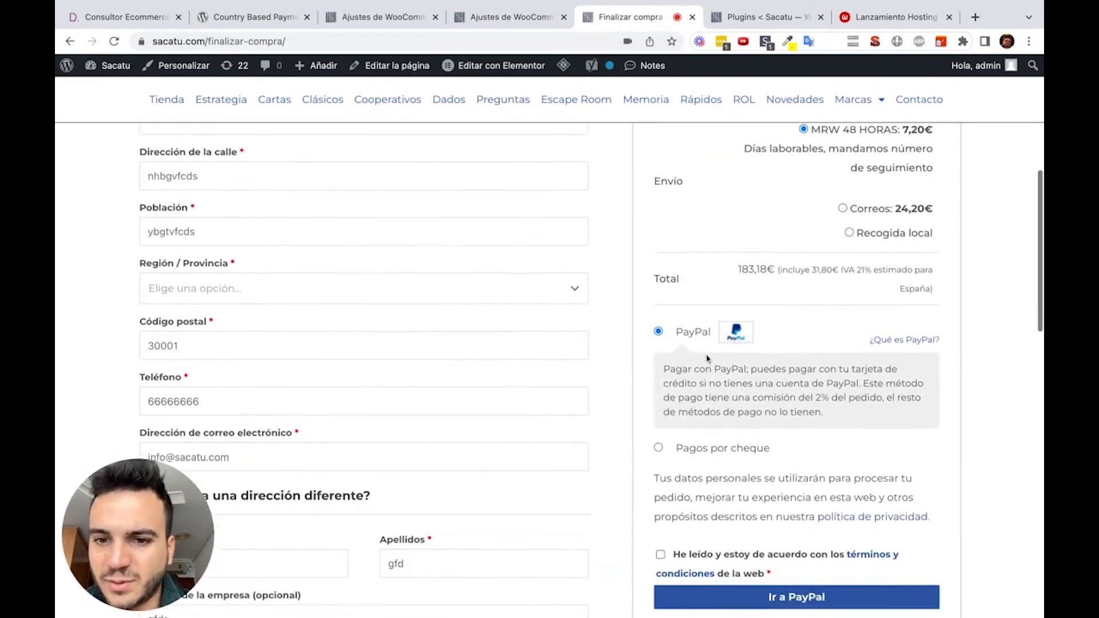
- Compare the checkout with the Country Based Payments settings by examining the countries selected for each gateway, including Efectivo
click(535, 17)
scroll(462, 340, down, 15)
scroll(463, 339, up, 15)
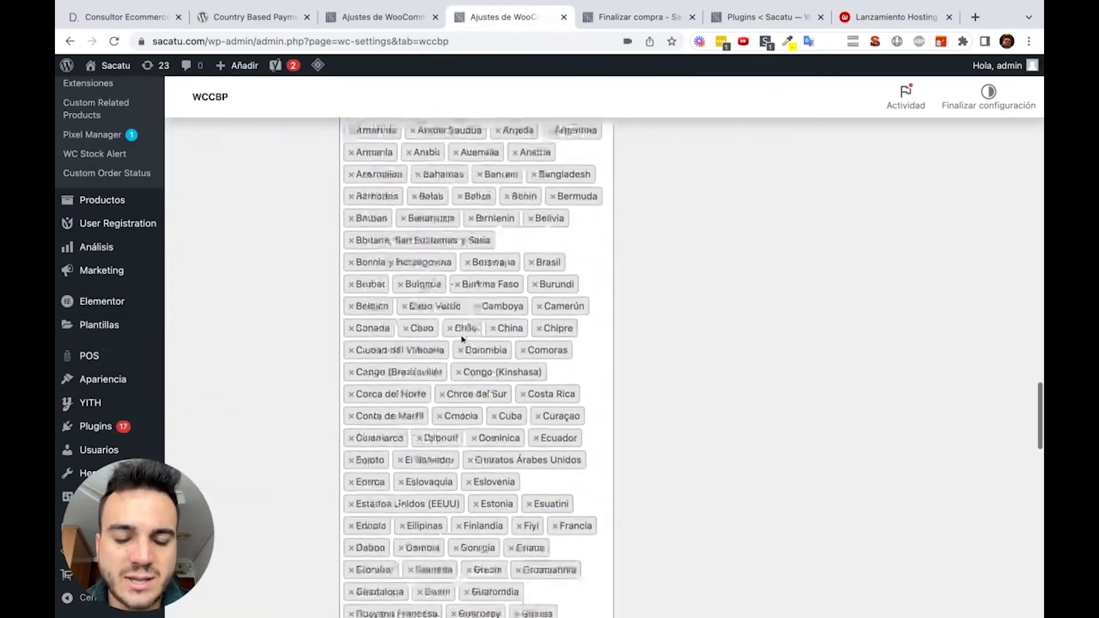
scroll(462, 355, down, 15)
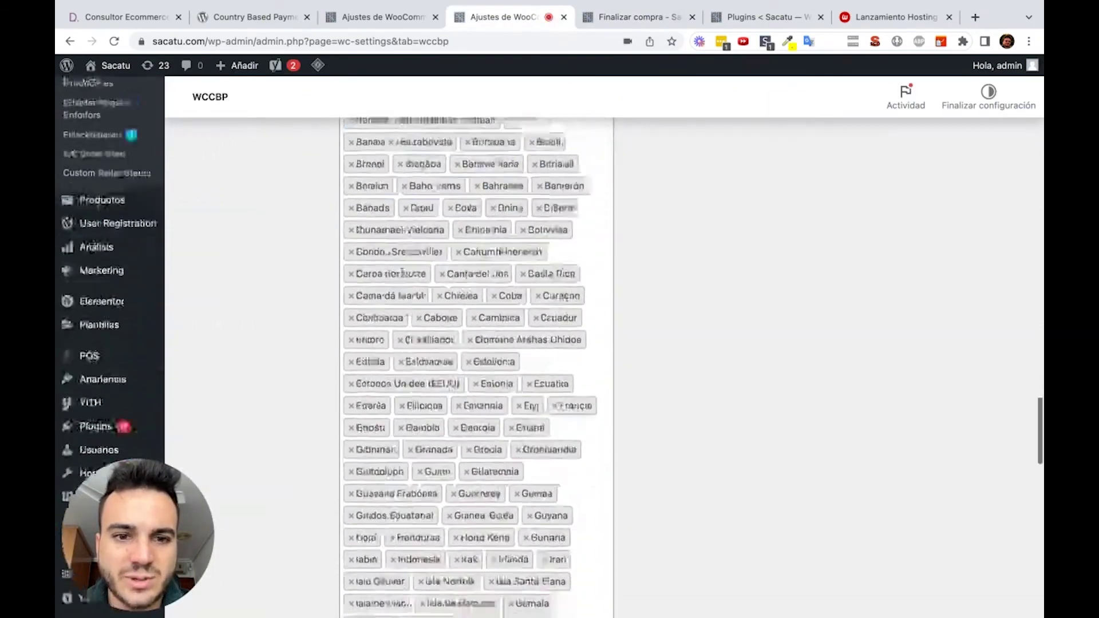
scroll(462, 355, up, 15)
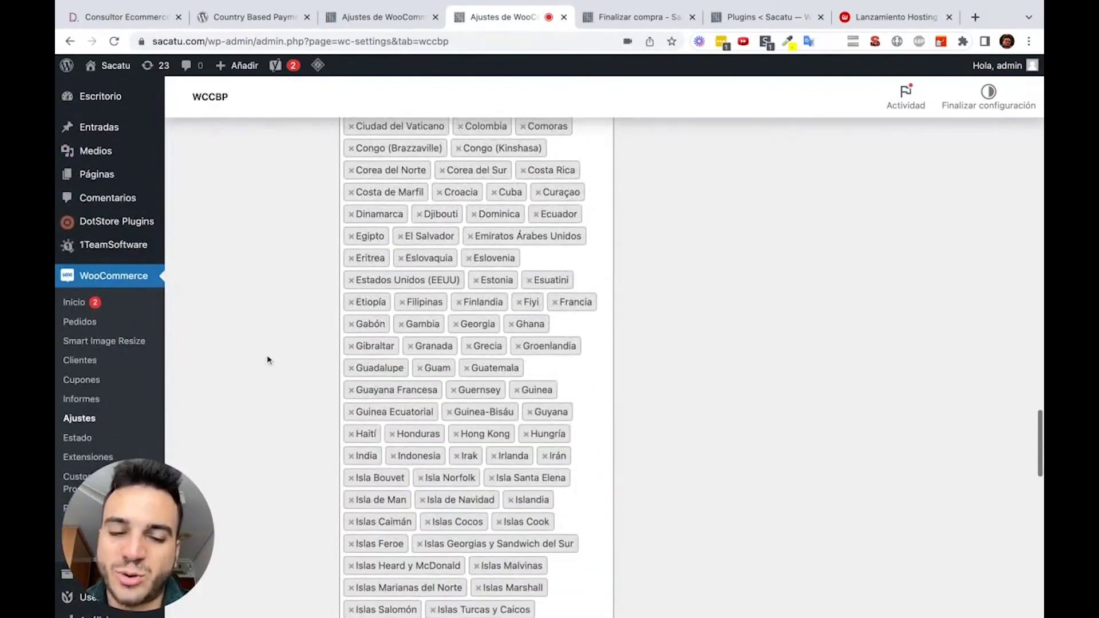
scroll(268, 360, down, 10)
scroll(268, 360, up, 5)
scroll(268, 360, down, 3)
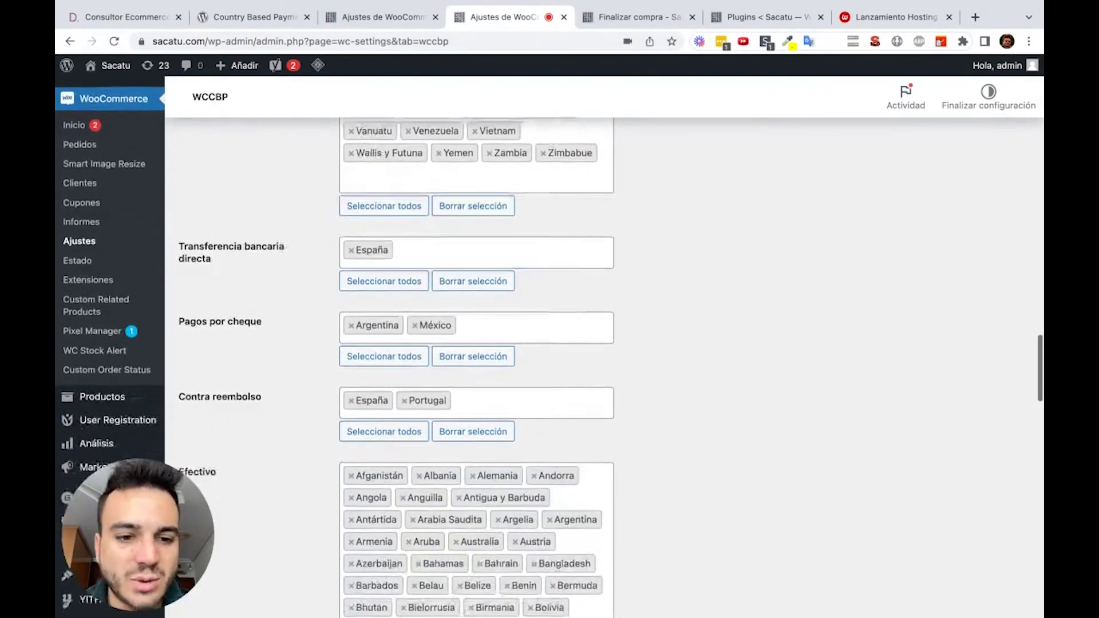
- Remove México from the countries allowed for Pagos por cheque and save the Country Based Payments settings
scroll(411, 315, down, 2)
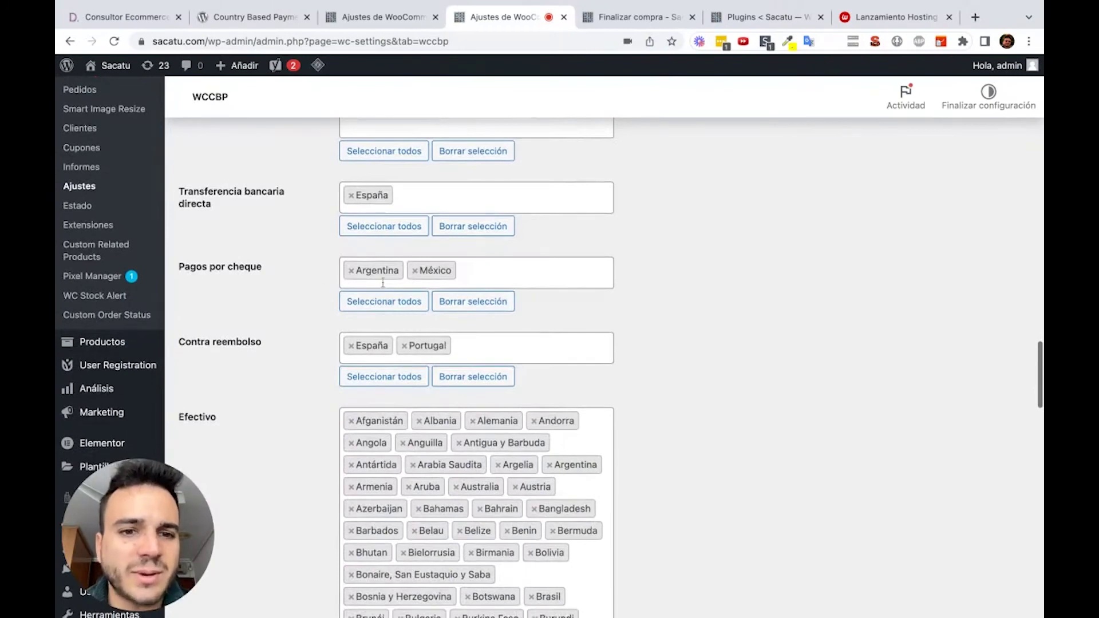
click(416, 277)
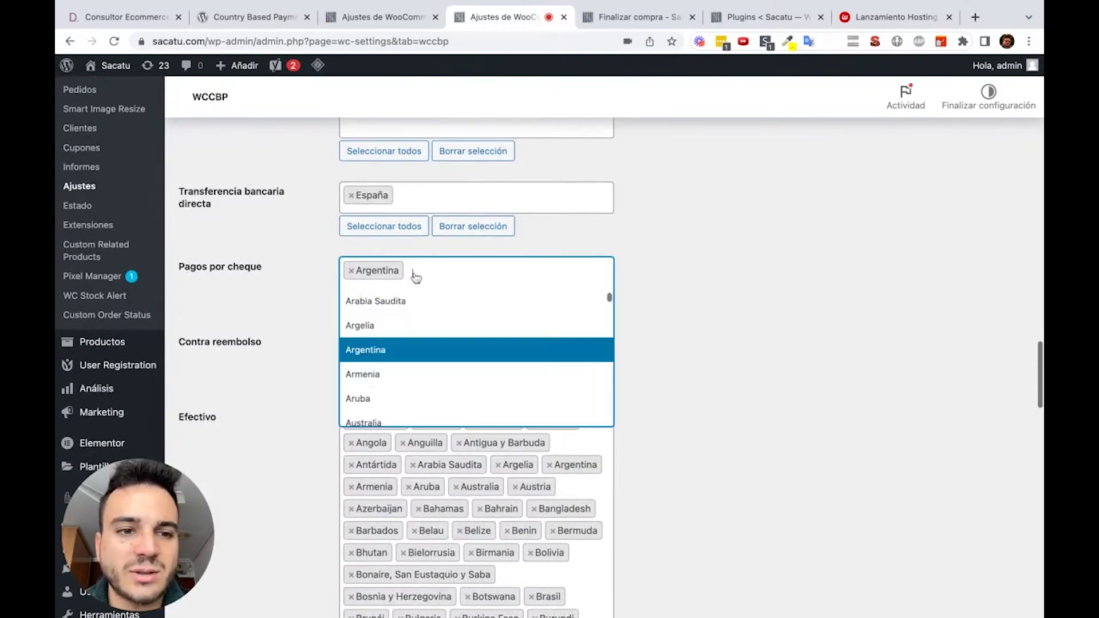
click(285, 304)
scroll(282, 305, down, 20)
scroll(282, 305, down, 6)
click(243, 550)
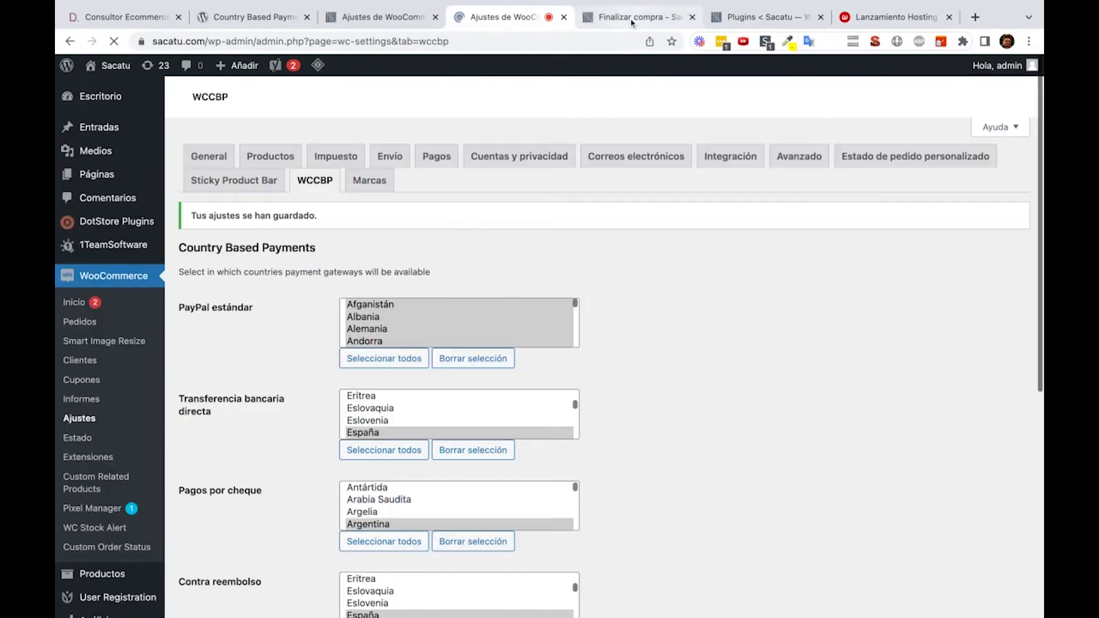
- Reload the store's Finalizar compra page and recheck the payment methods offered for México
click(635, 18)
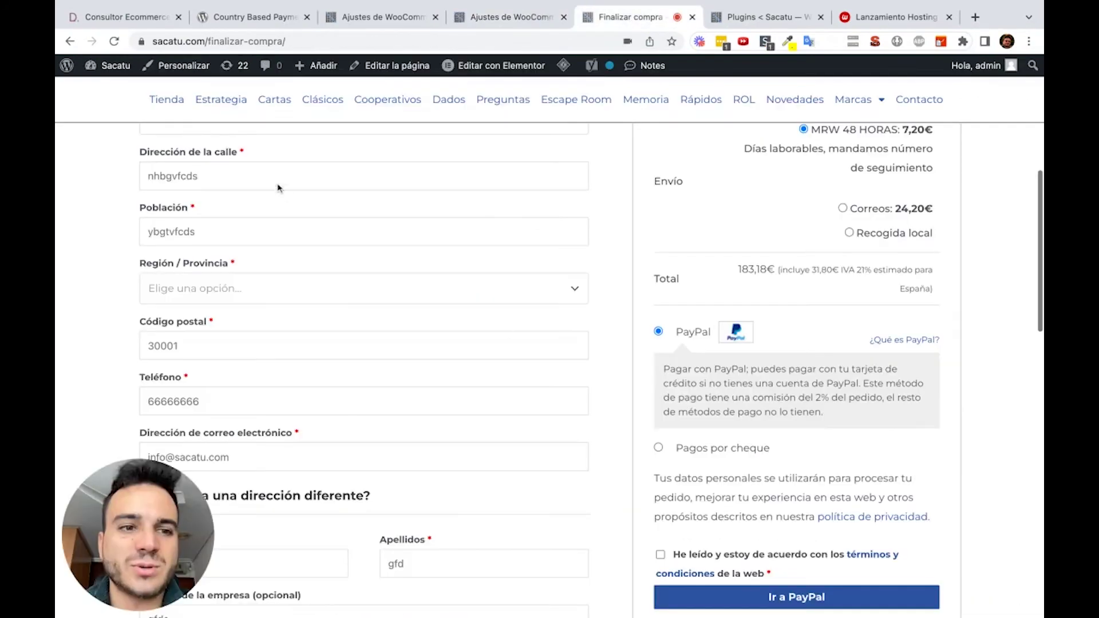
scroll(239, 179, up, 4)
click(113, 41)
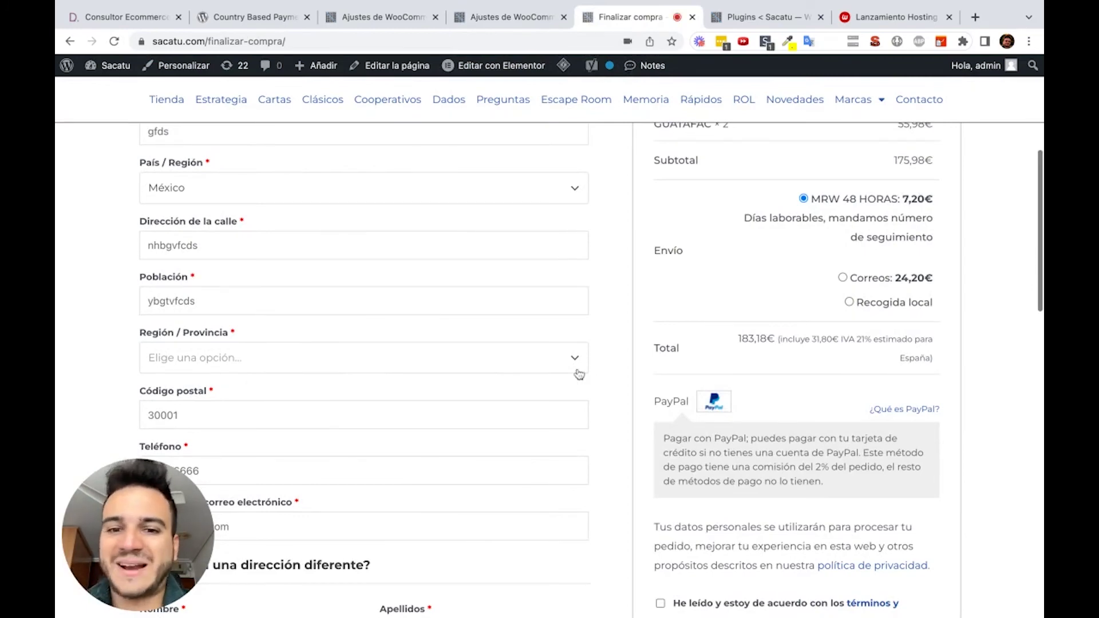
scroll(579, 374, up, 4)
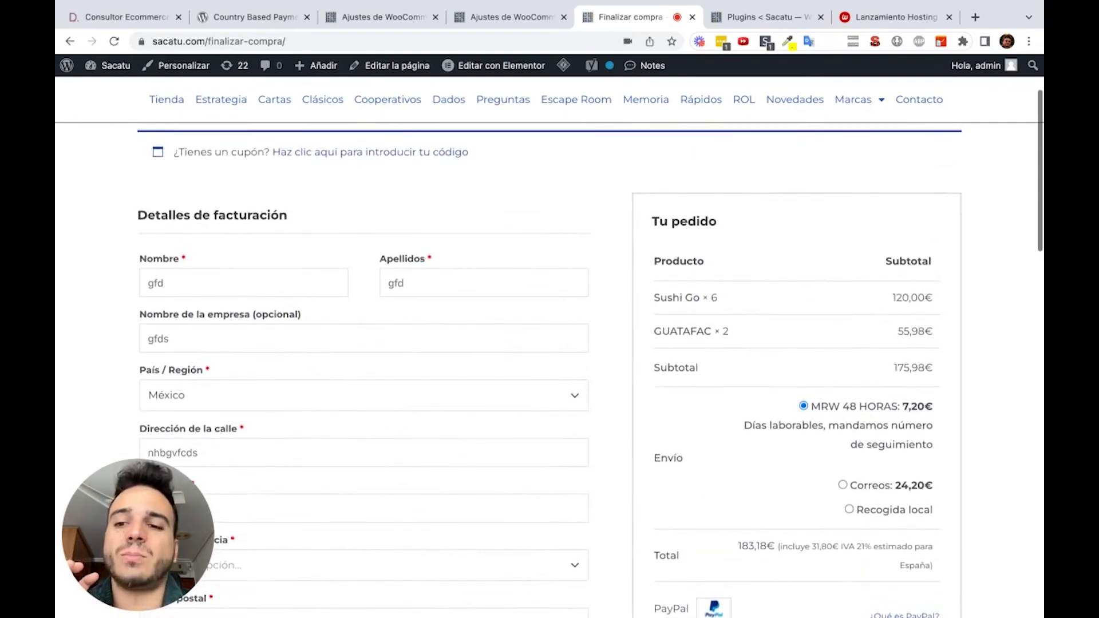